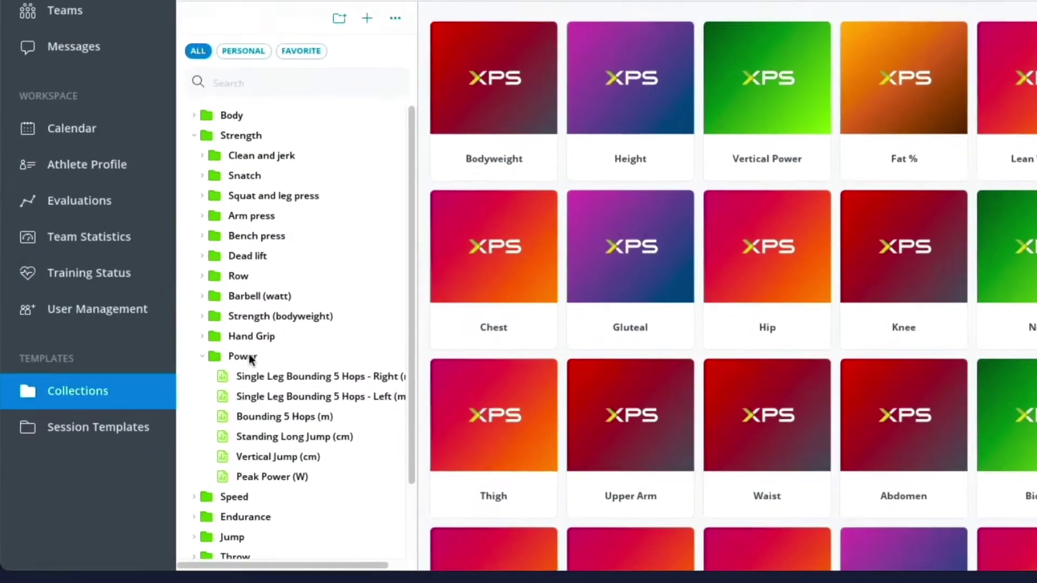
Step: Create the calculated test 'Peak Power per kilo' in the Power folder, measured in W/kg
click(200, 389)
right_click(345, 283)
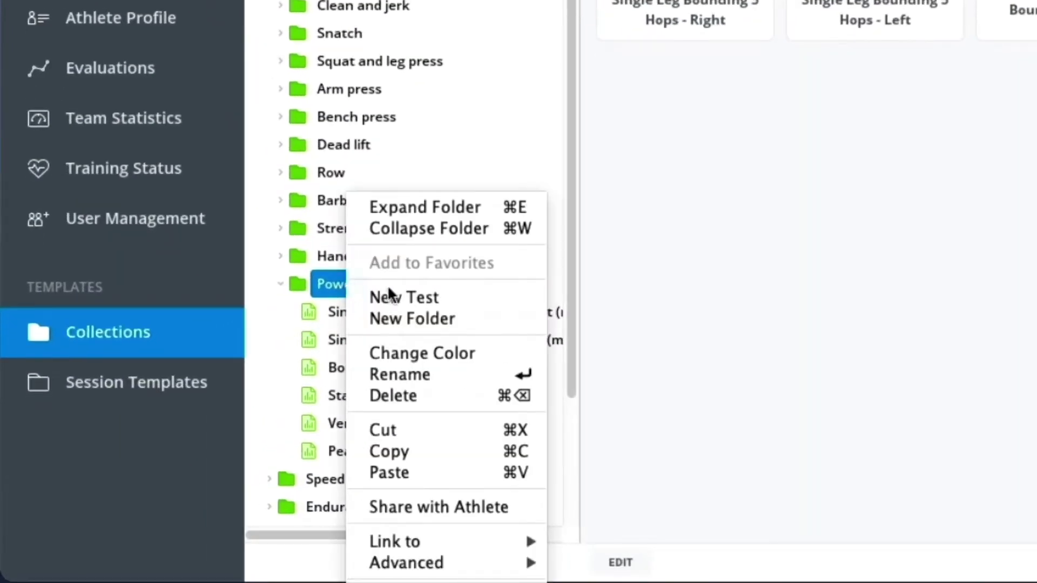
click(435, 297)
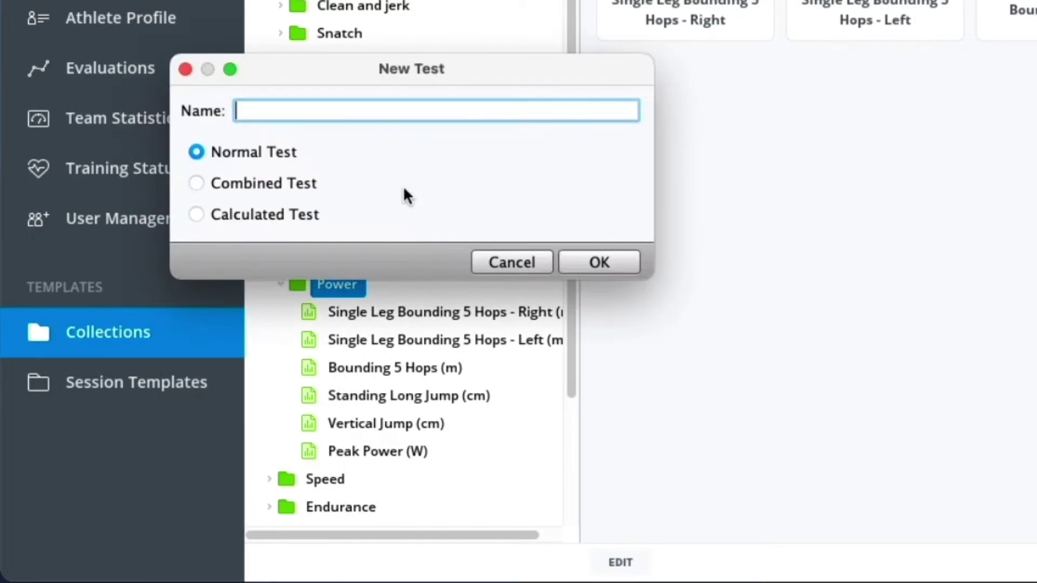
text(Peak Power per kilo)
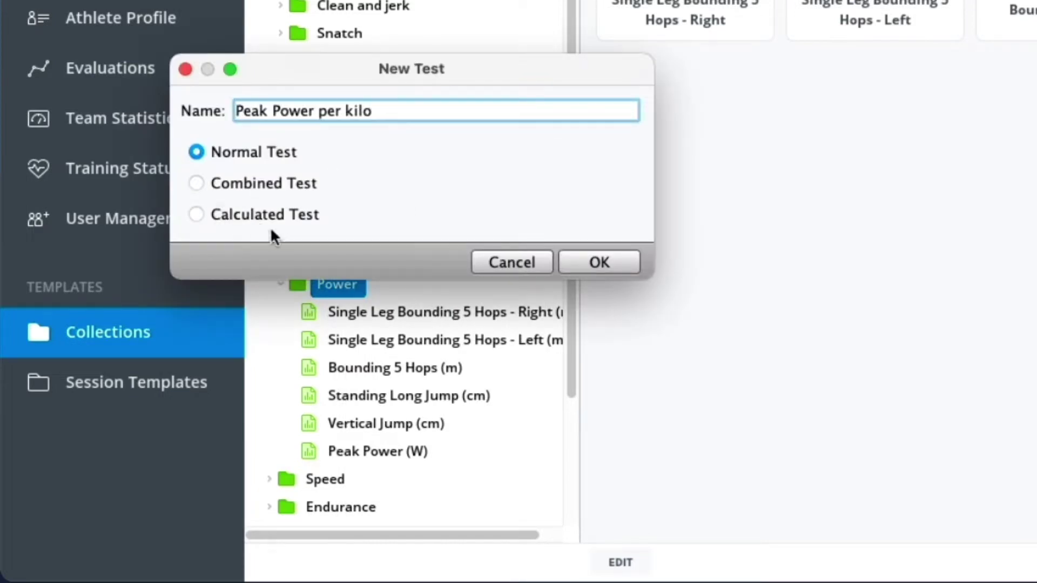
click(198, 215)
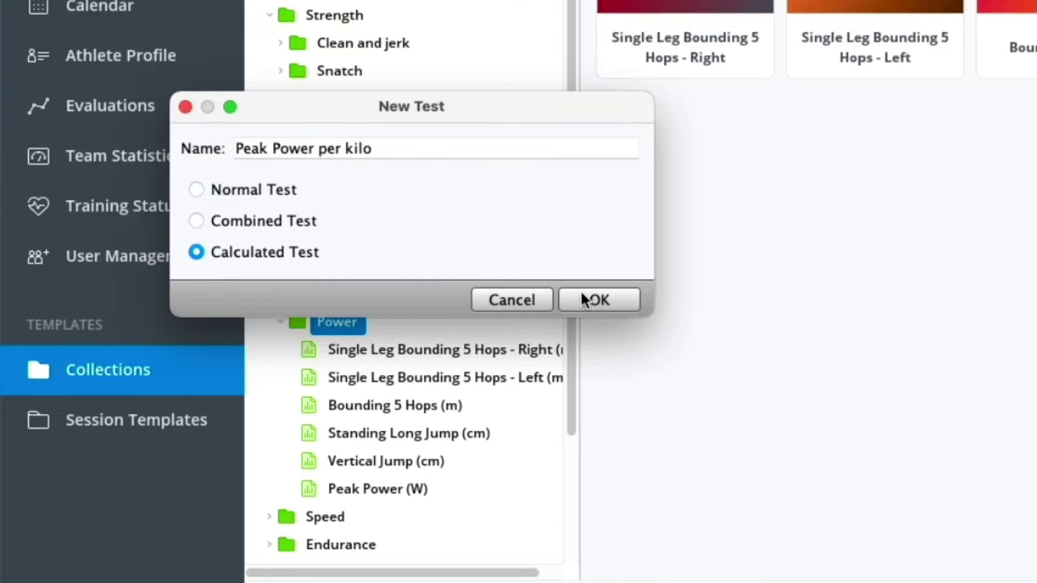
click(597, 264)
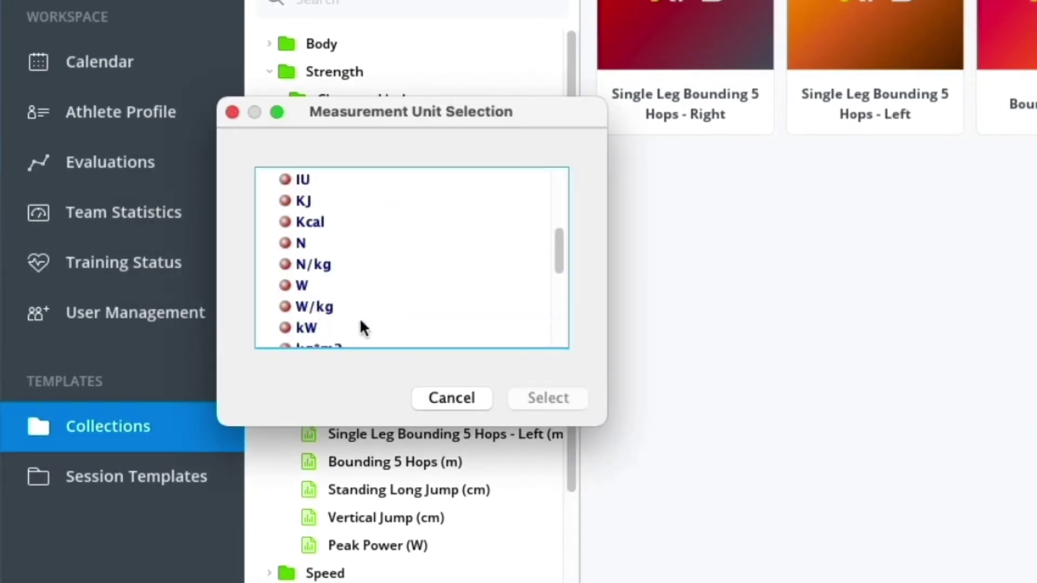
click(314, 307)
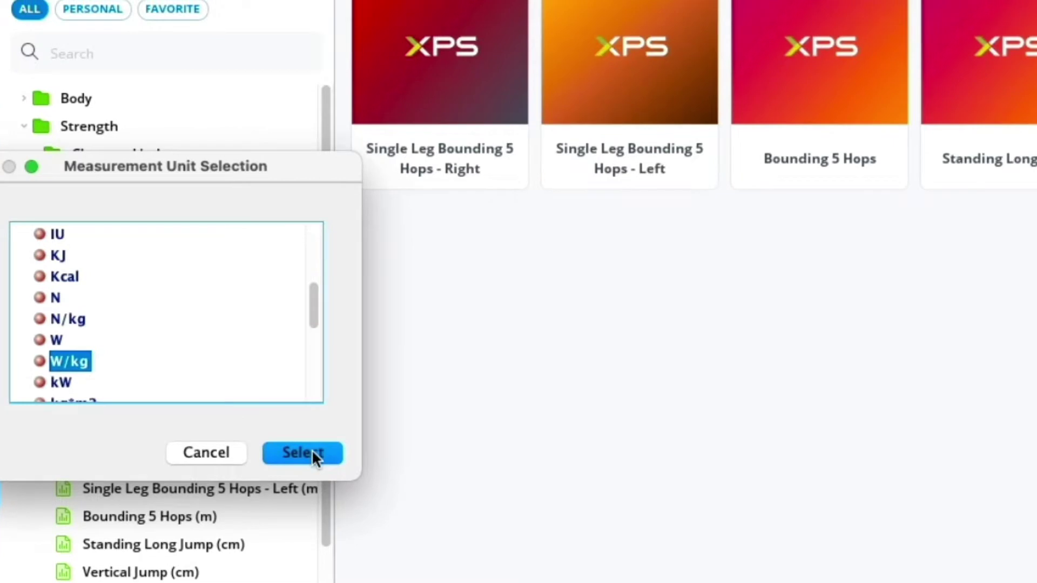
click(547, 398)
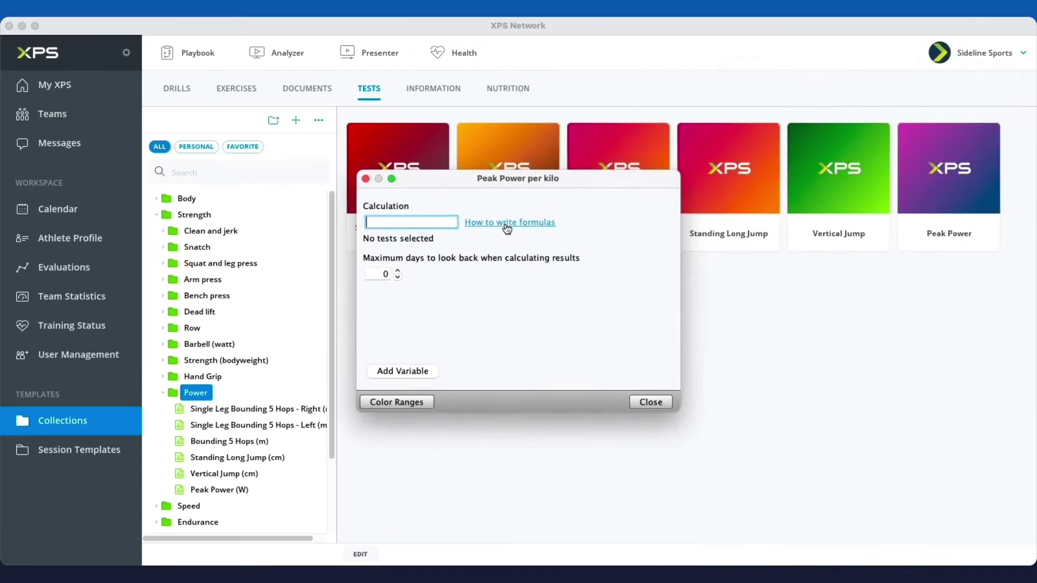
Step: Open the 'How do I write formulas for calculated tests?' article and scroll to the BMI example
click(507, 224)
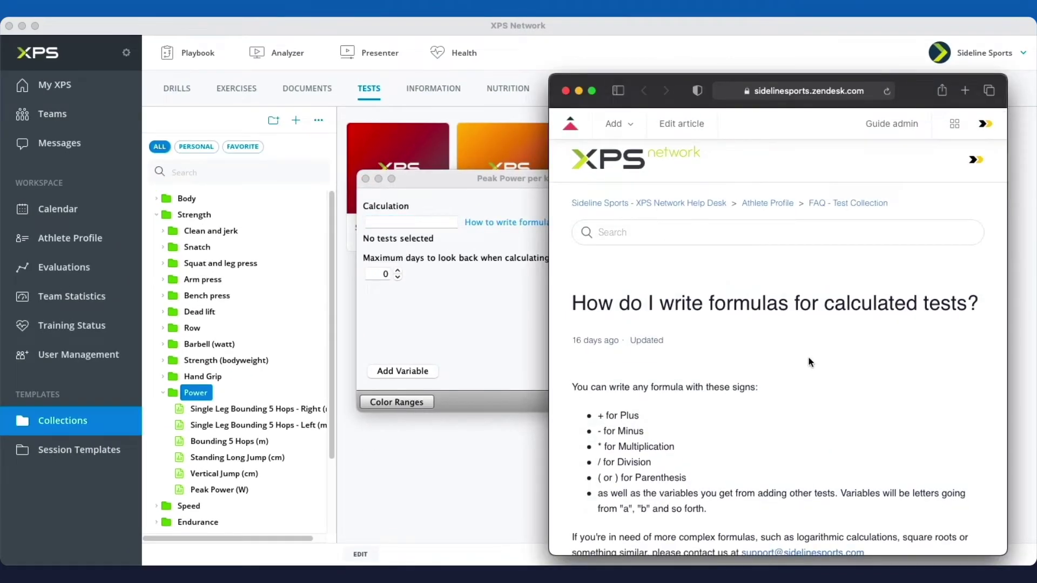
scroll(809, 361, down, 4)
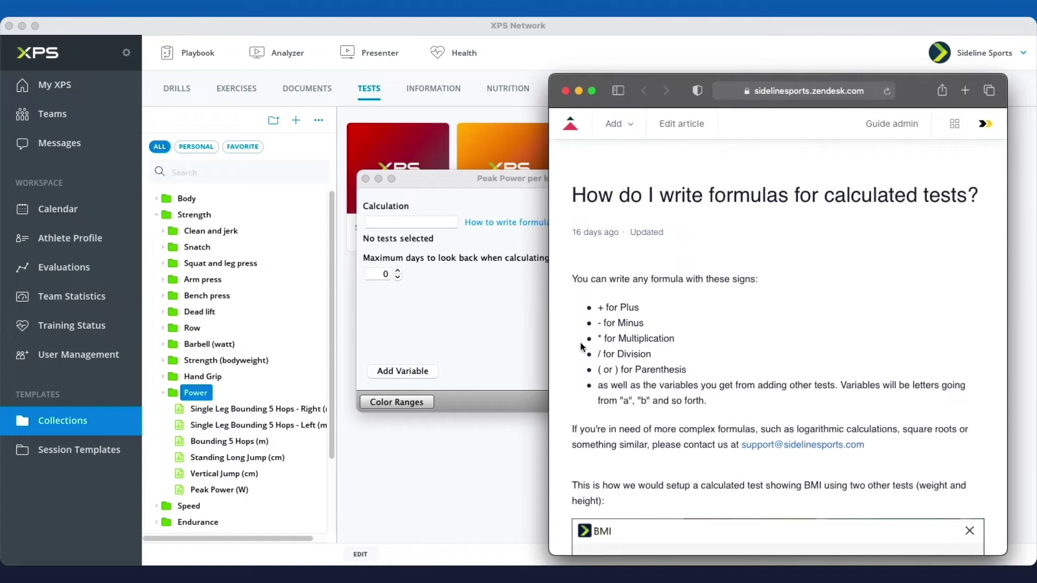
scroll(700, 405, down, 3)
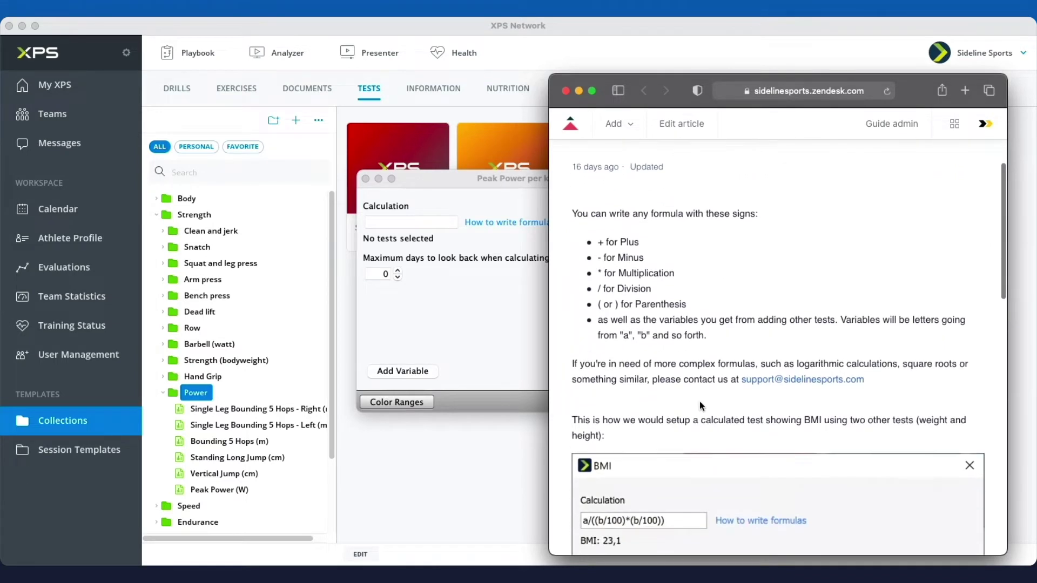
scroll(729, 397, down, 1)
scroll(729, 397, down, 2)
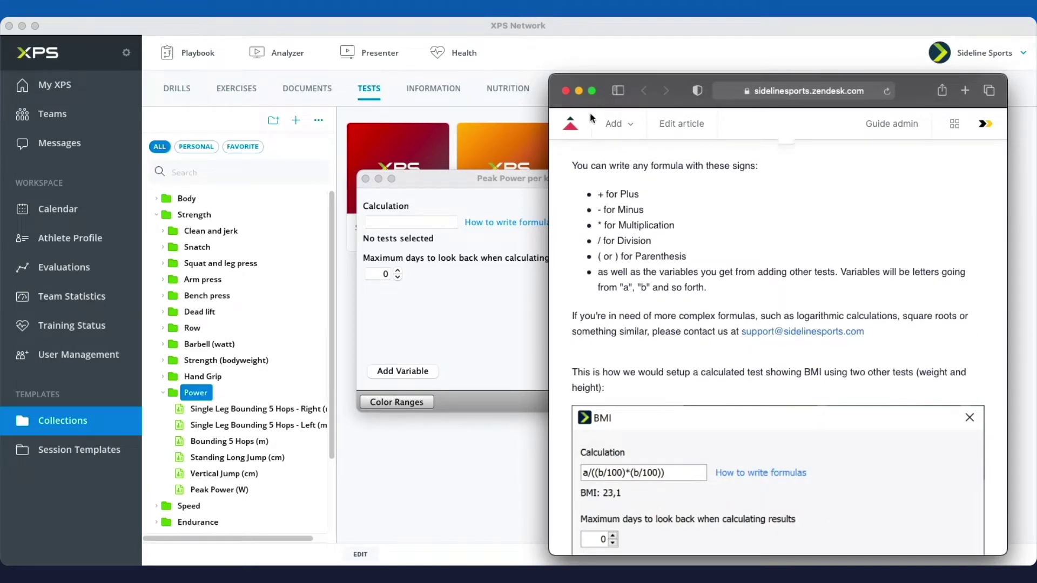
Step: Add Peak Power (W) as variable a and Bodyweight (kg) as variable b
click(578, 89)
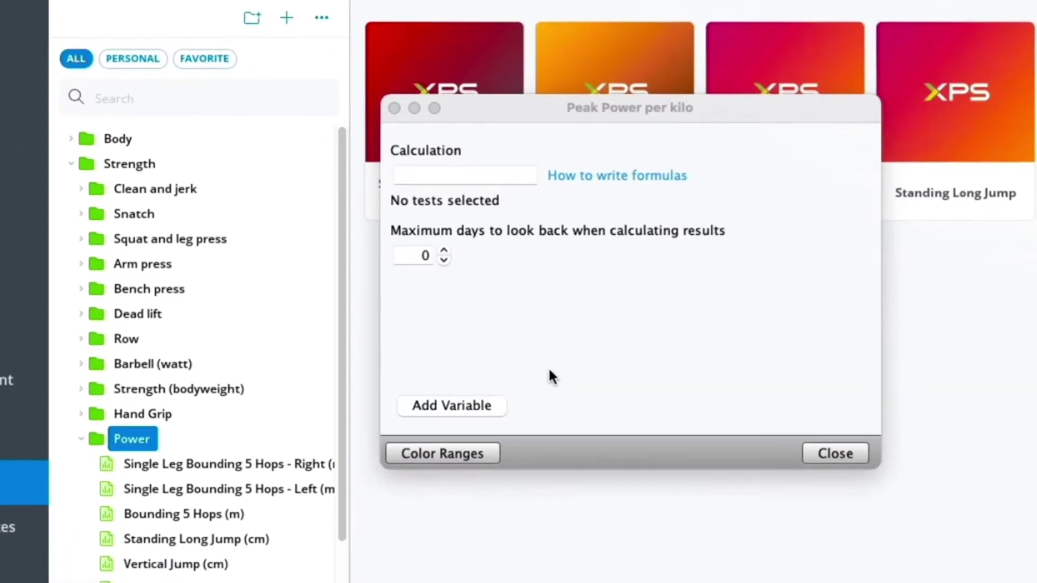
click(461, 405)
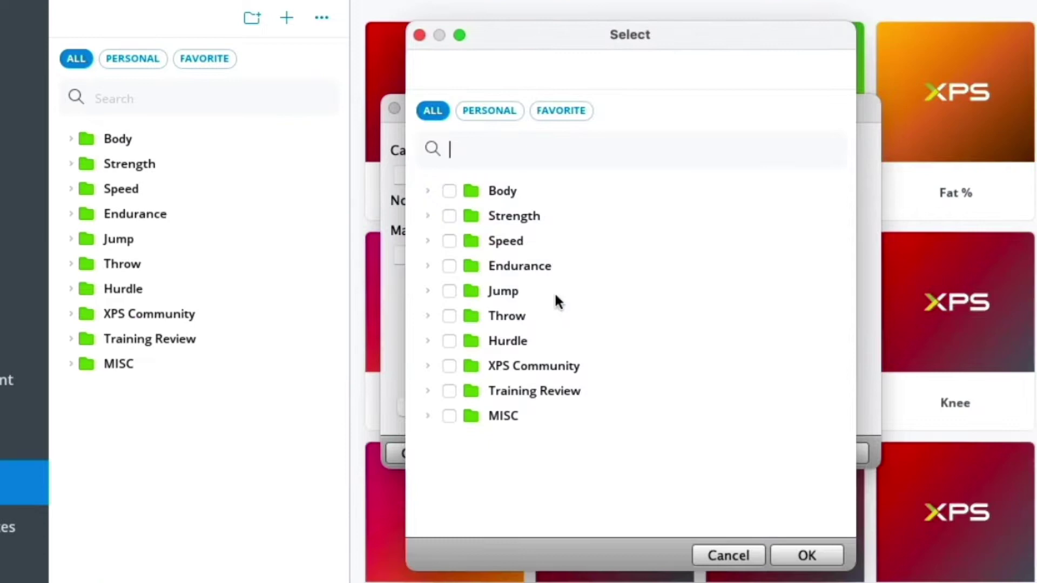
click(428, 217)
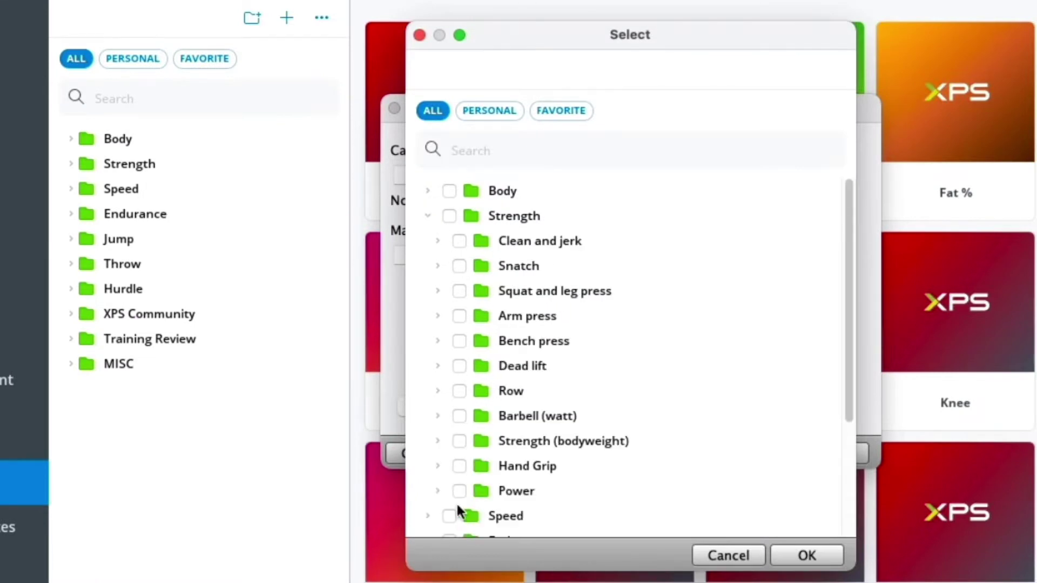
click(437, 491)
scroll(540, 440, down, 5)
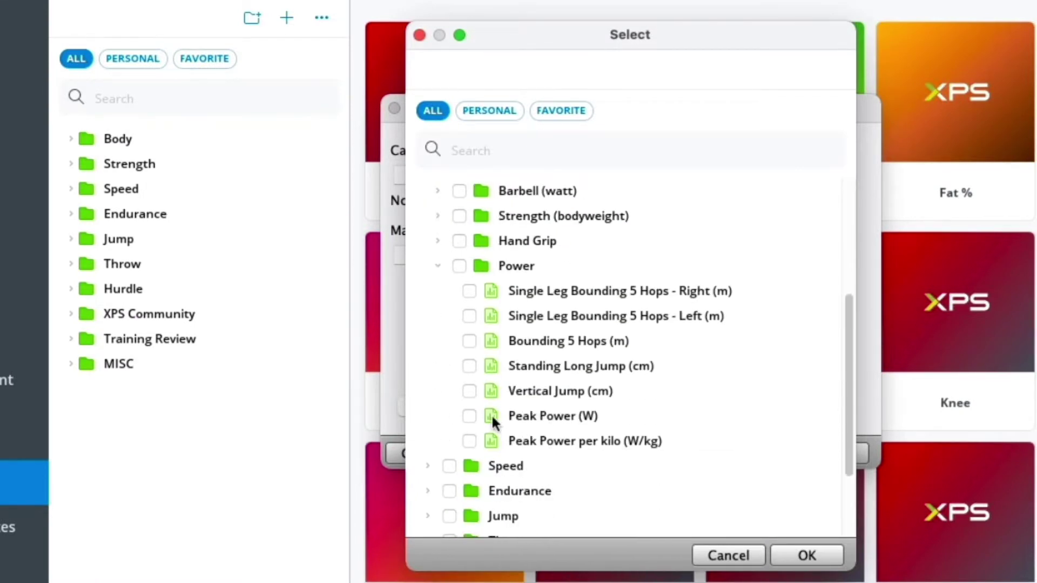
scroll(534, 397, up, 5)
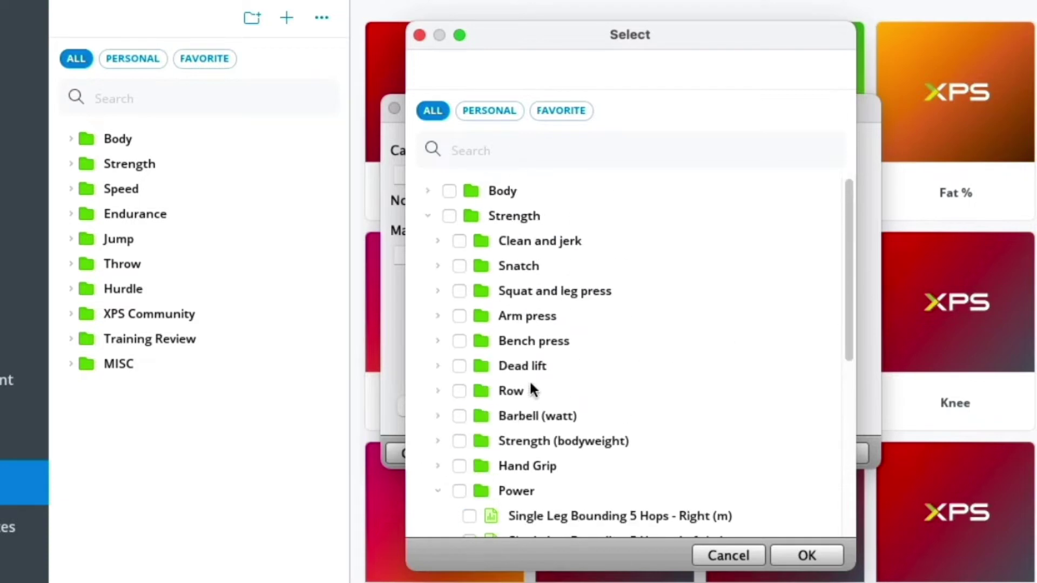
click(428, 192)
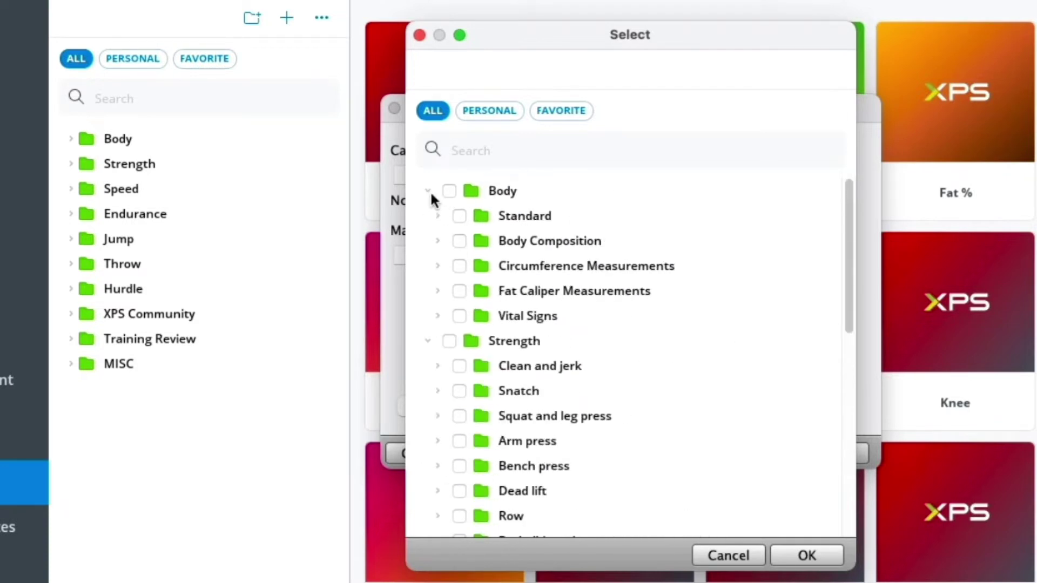
click(438, 216)
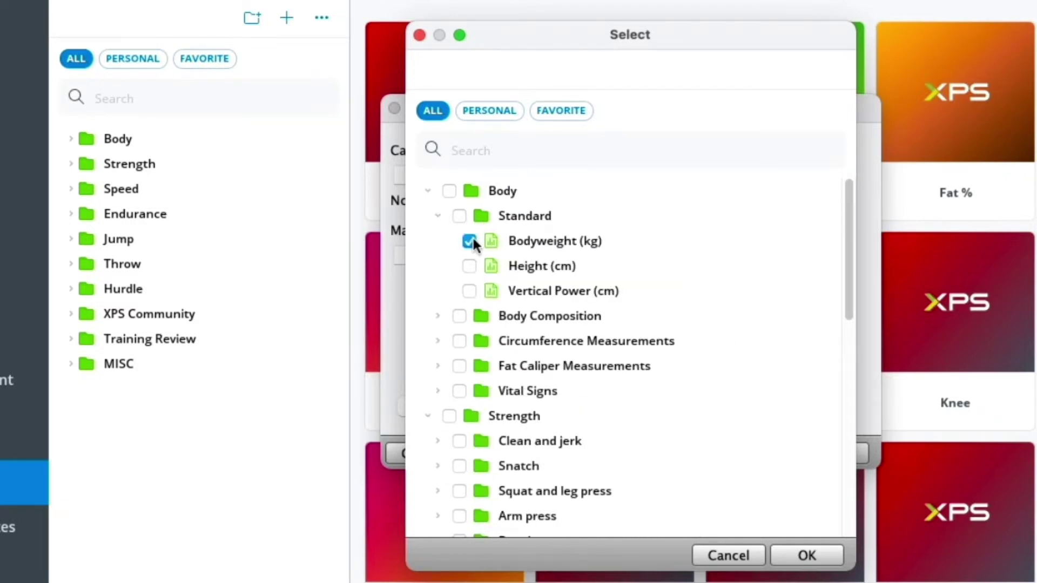
click(834, 550)
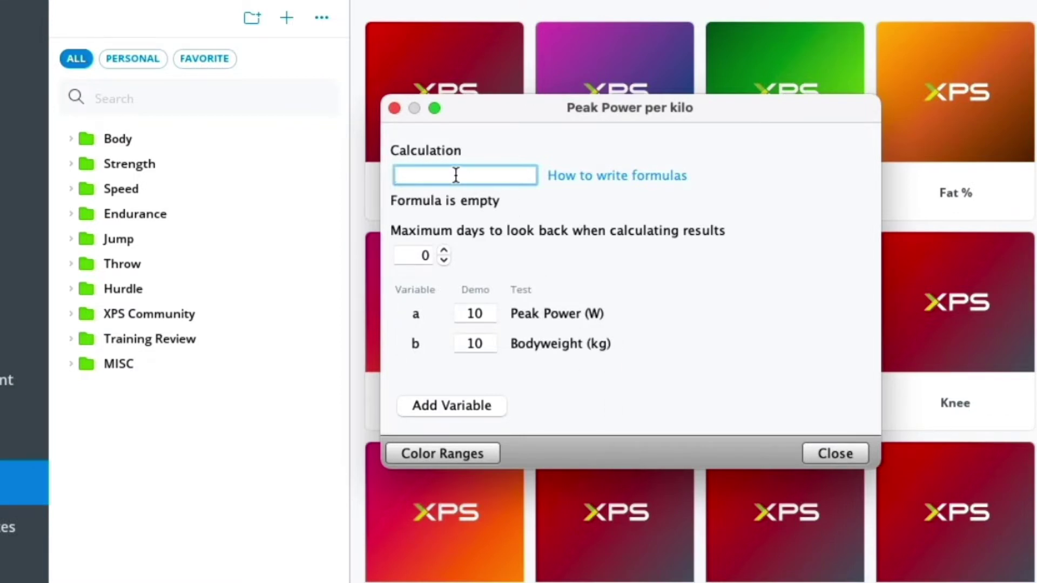
Step: Enter formula a/b with demo values 1720 and 93, yielding 18.5
text(a/b)
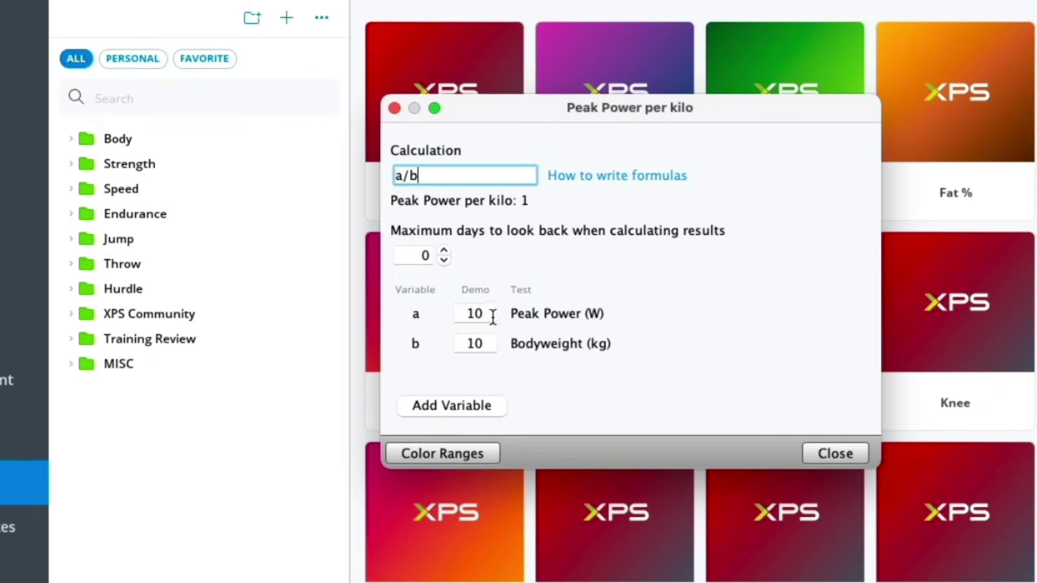
drag(489, 315, 422, 314)
text(1)
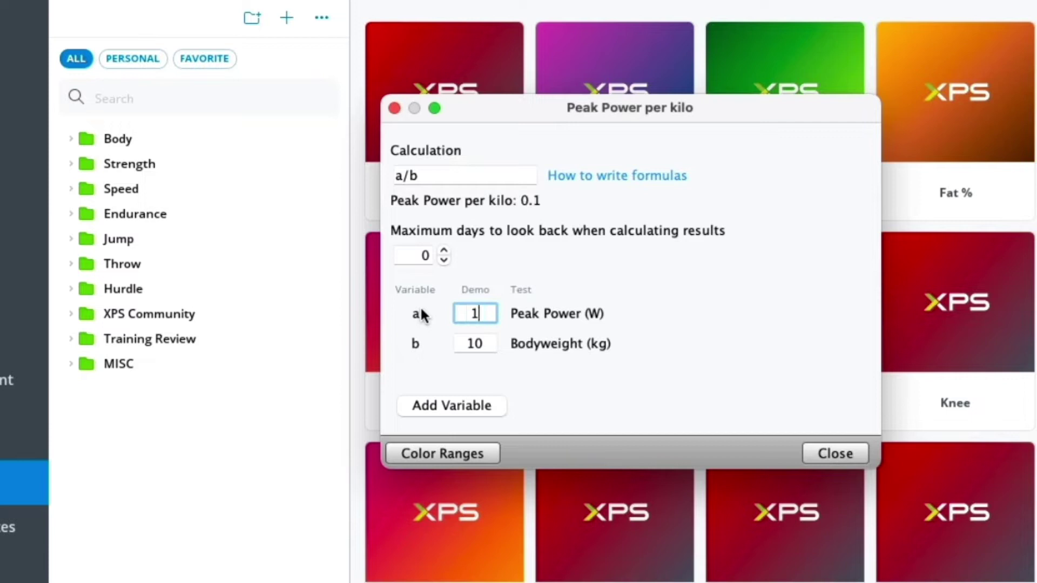
text(720)
key(Tab)
text(93)
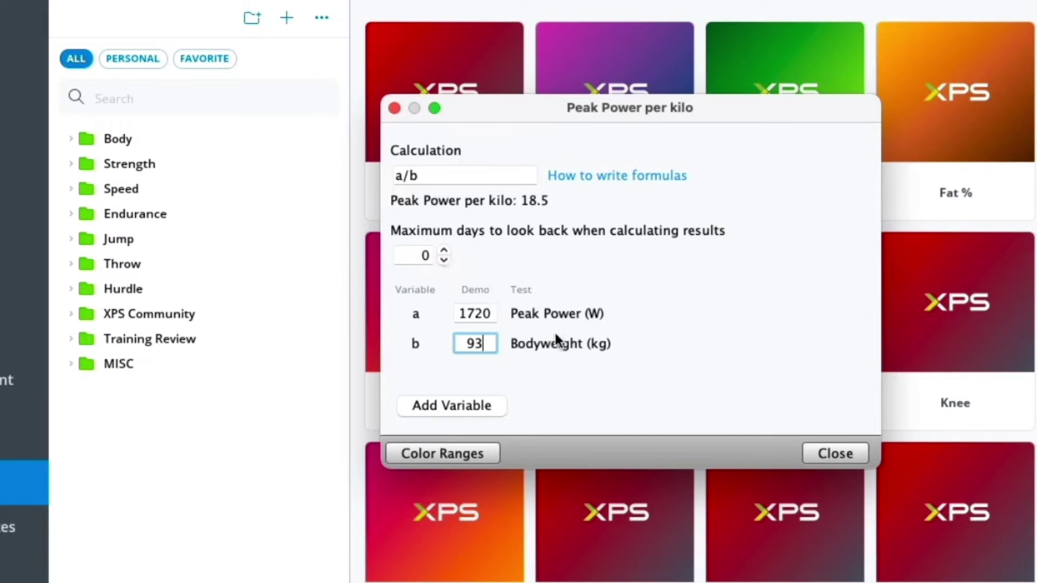
Step: Raise the look-back to 4 days and leave Color Ranges without adding any
click(444, 251)
click(444, 251)
click(444, 251)
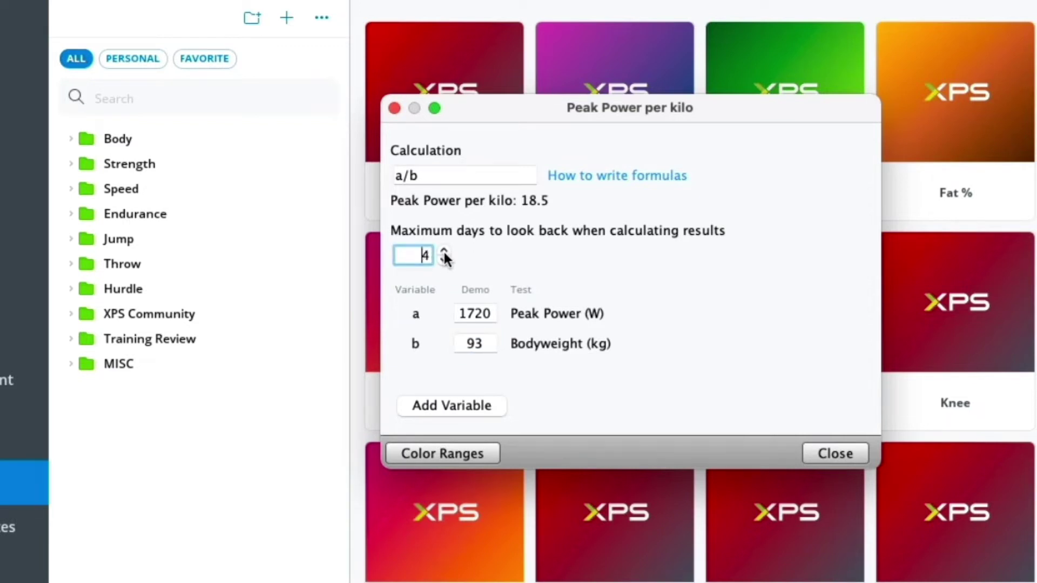
click(444, 250)
click(475, 454)
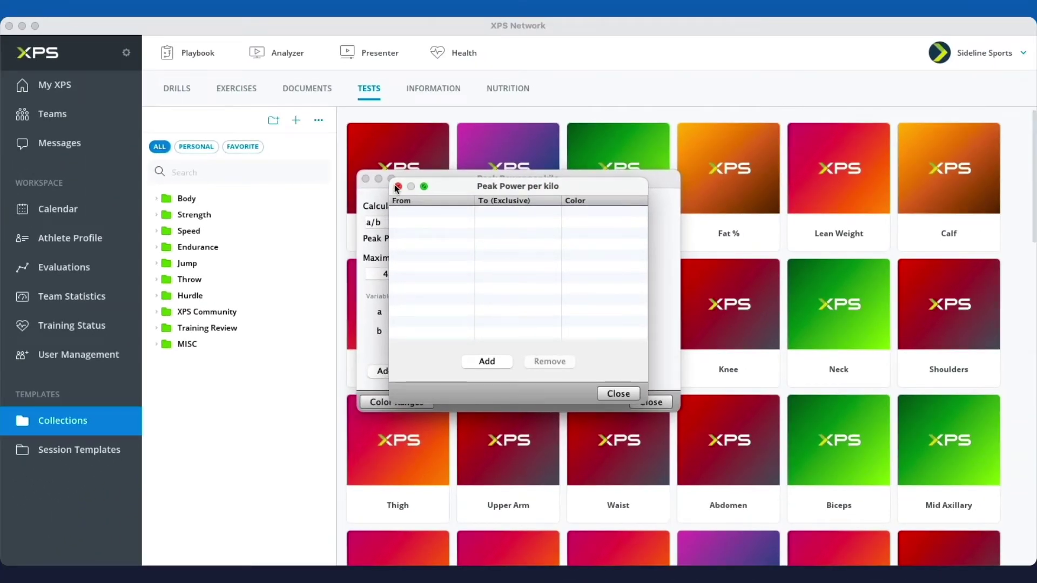
click(444, 120)
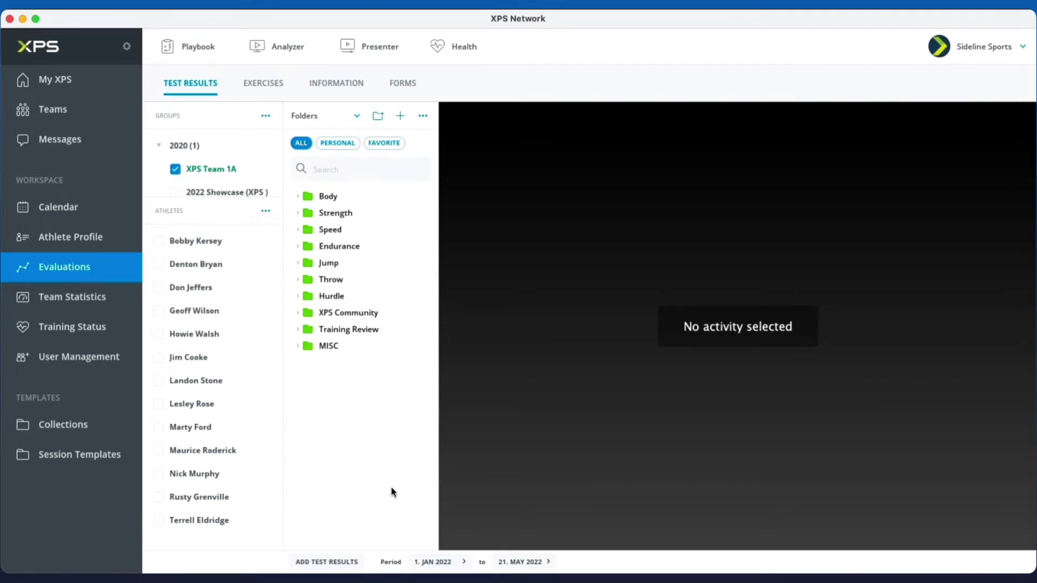
Step: Check all XPS Team 1A athletes and start Generate Test Import Template
click(265, 212)
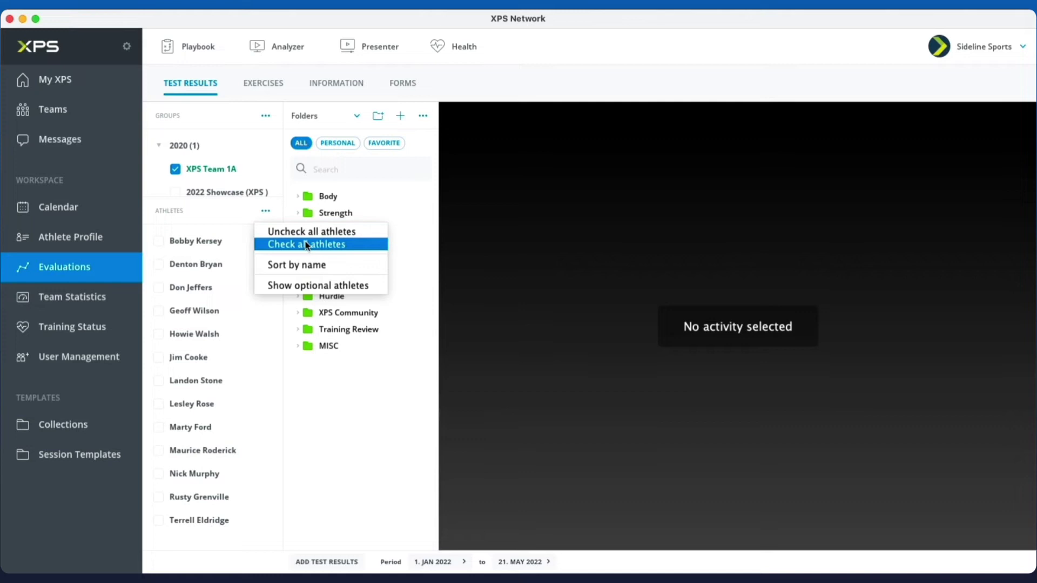
click(306, 245)
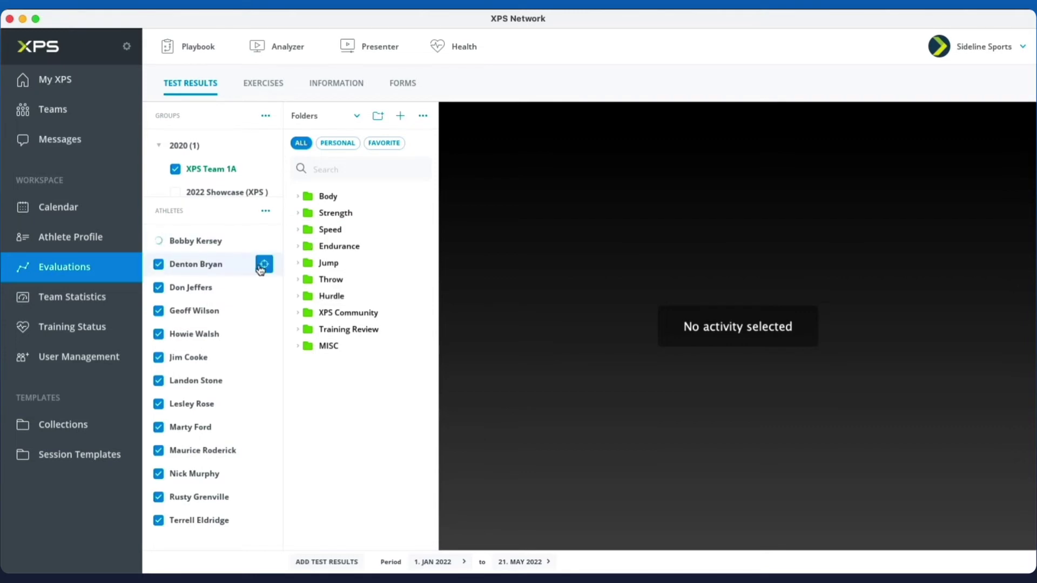
click(342, 563)
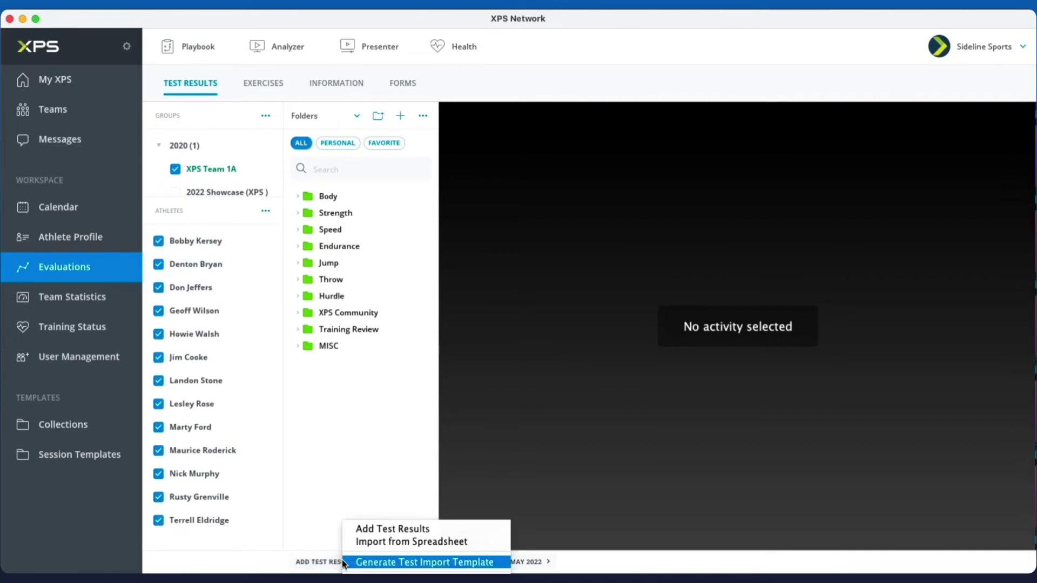
click(445, 565)
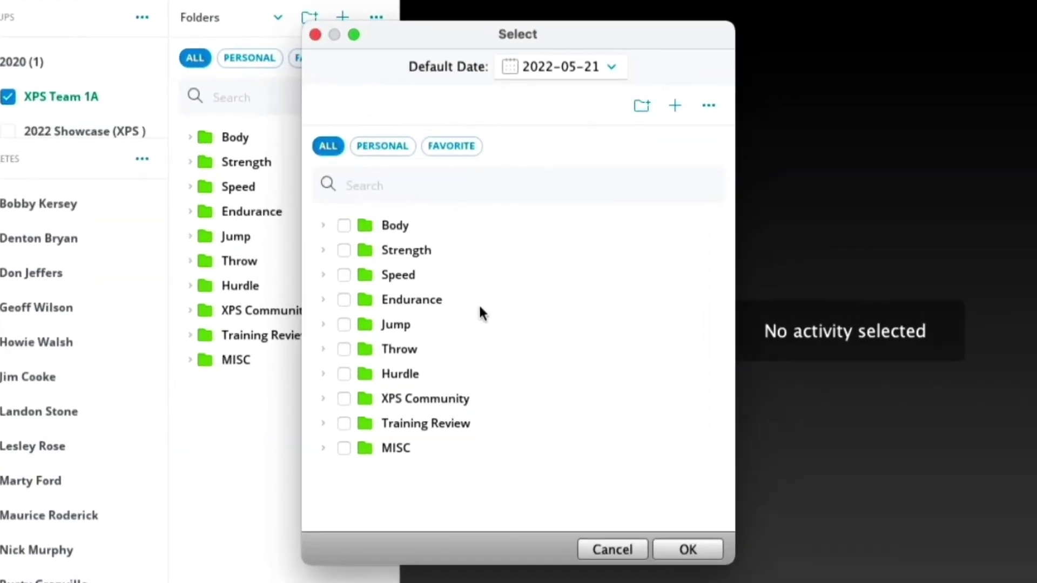
Step: Choose Bodyweight, Height, Vertical Power and Fat % as the template's tests
click(323, 224)
click(333, 250)
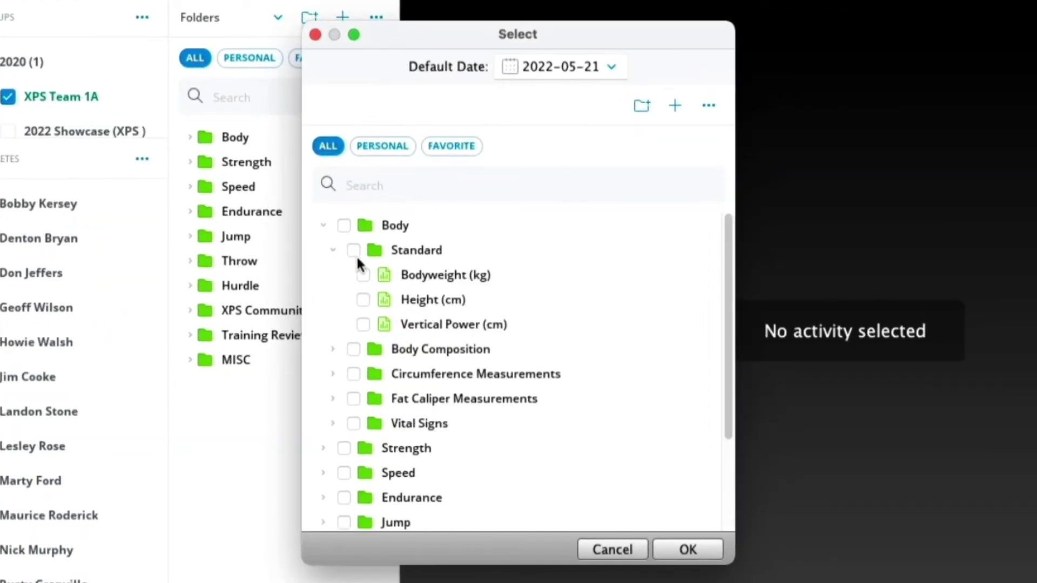
click(363, 275)
click(362, 299)
click(333, 350)
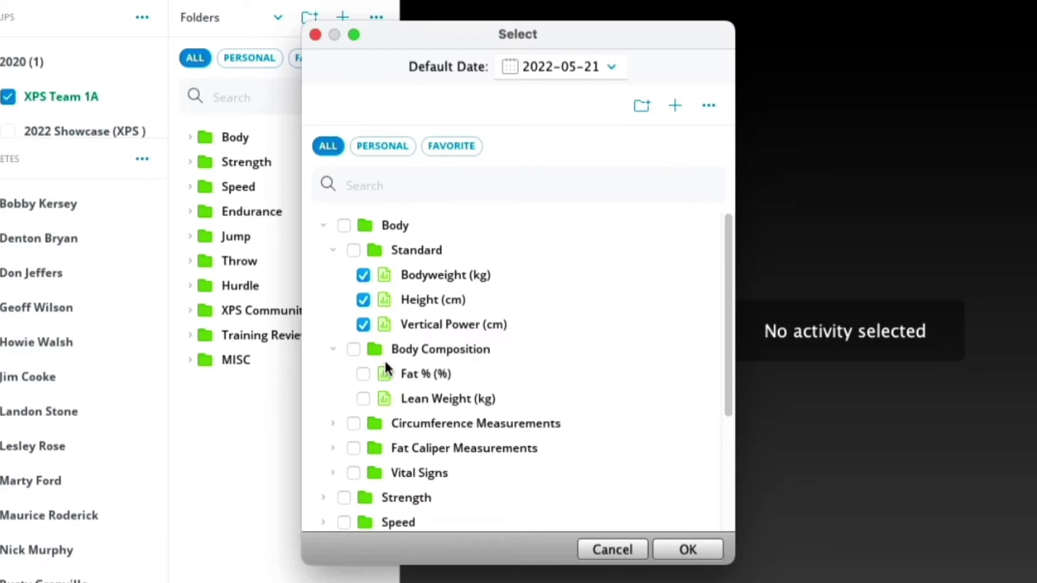
click(361, 374)
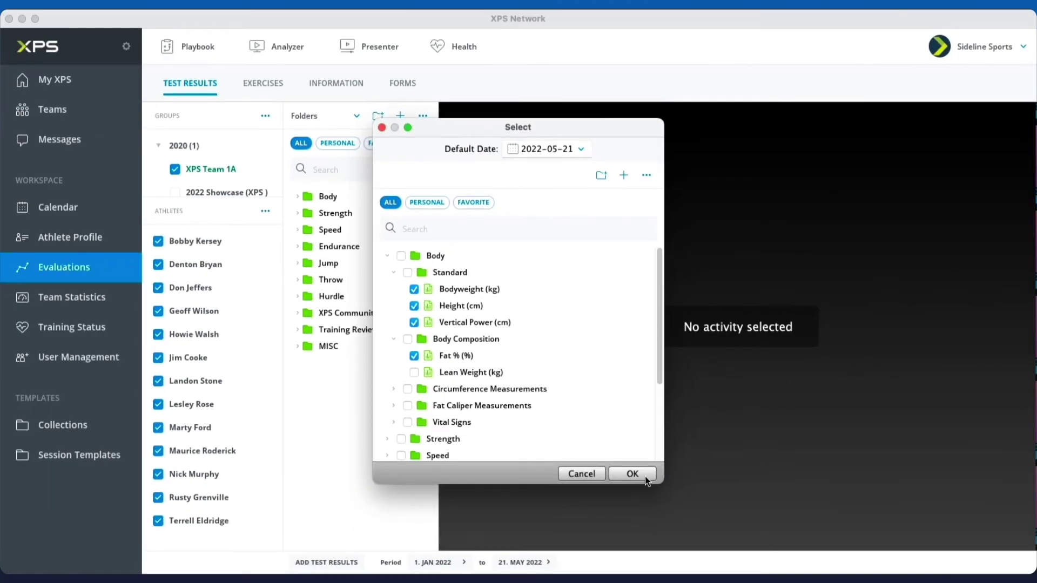
click(645, 476)
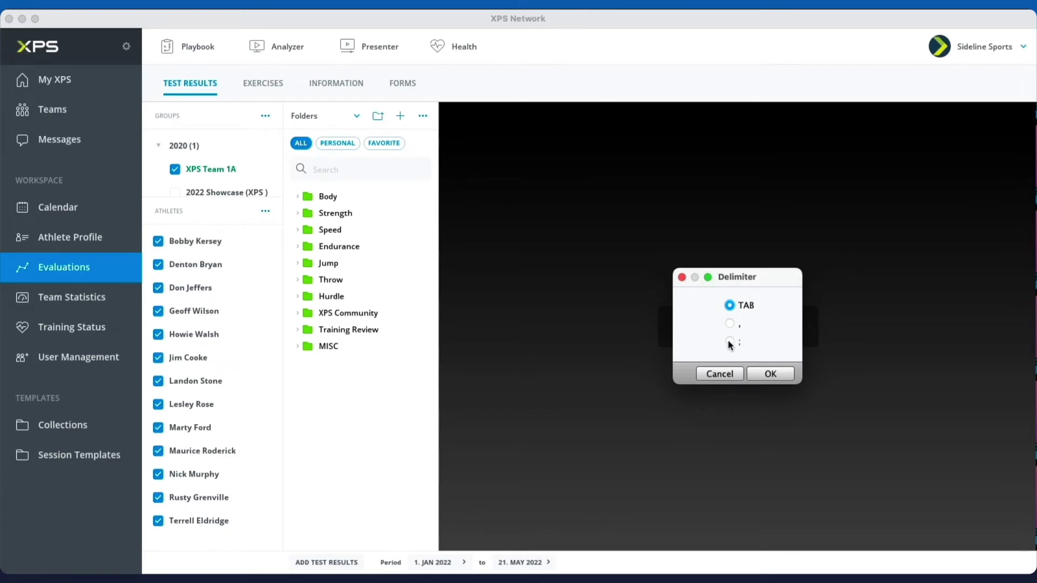
Step: Export the template as CSV 'XPS Test template' using the ';' delimiter
click(729, 343)
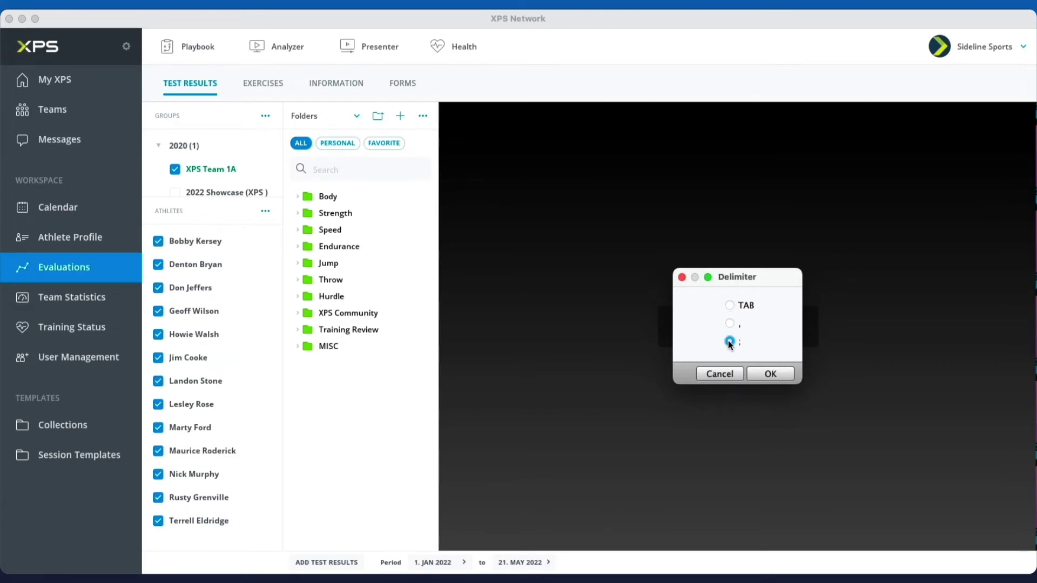
click(779, 375)
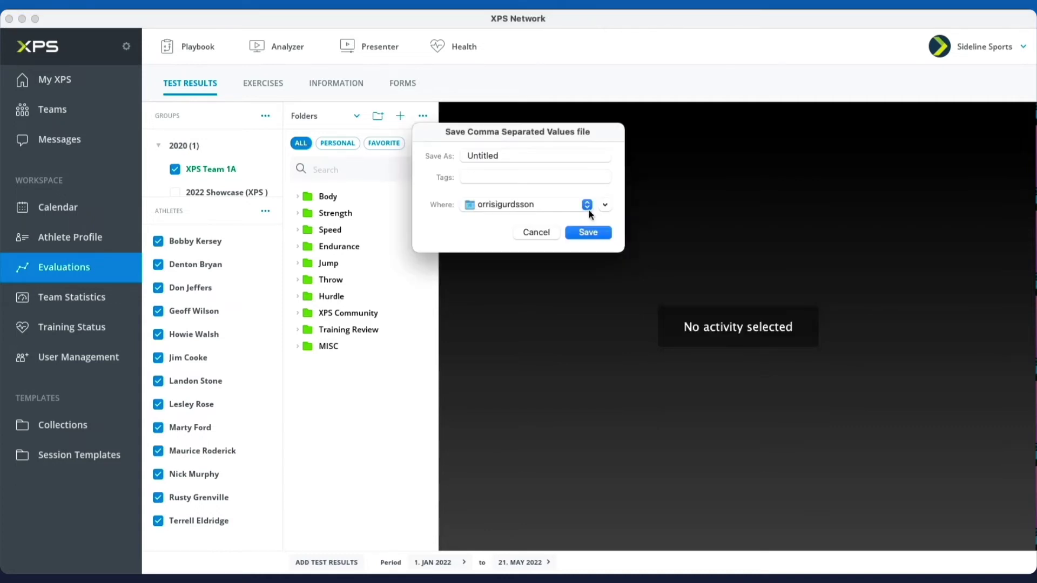
text(XPS Test template)
click(580, 206)
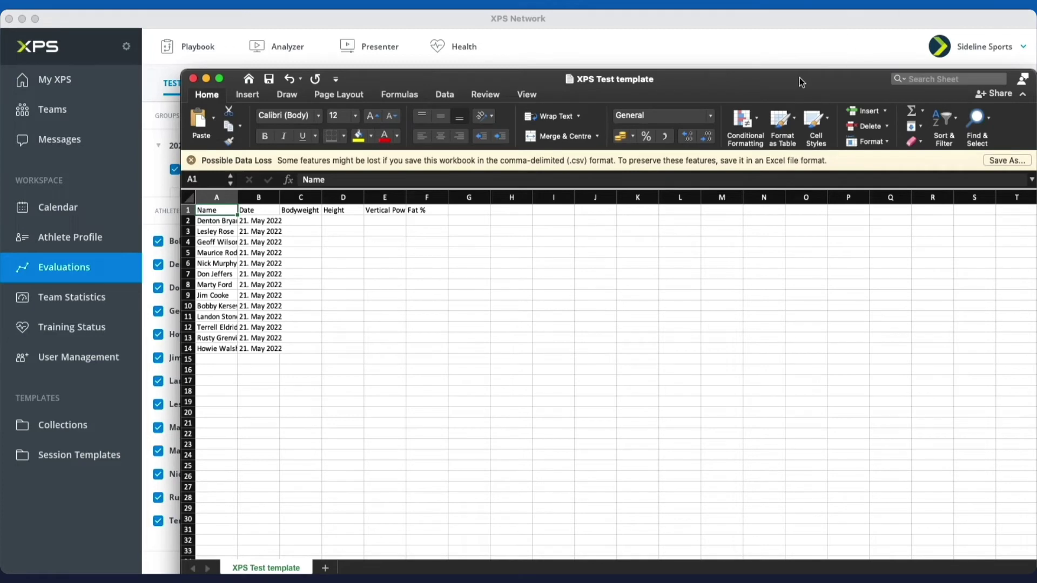
Step: Widen columns A and B and autofit column E to the Vertical Power heading
drag(800, 77, 737, 39)
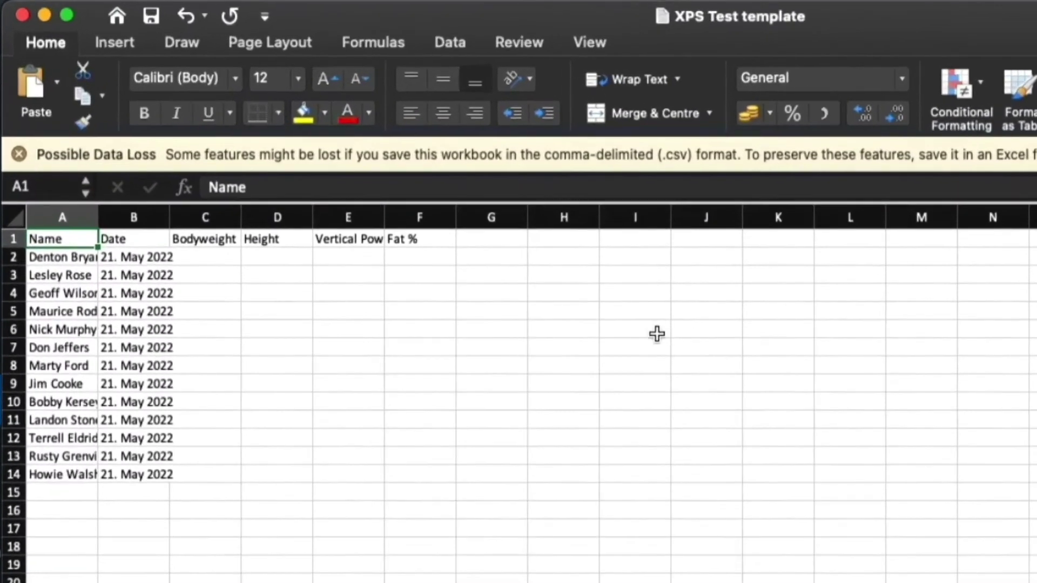
drag(99, 217, 156, 217)
drag(231, 217, 278, 217)
click(340, 259)
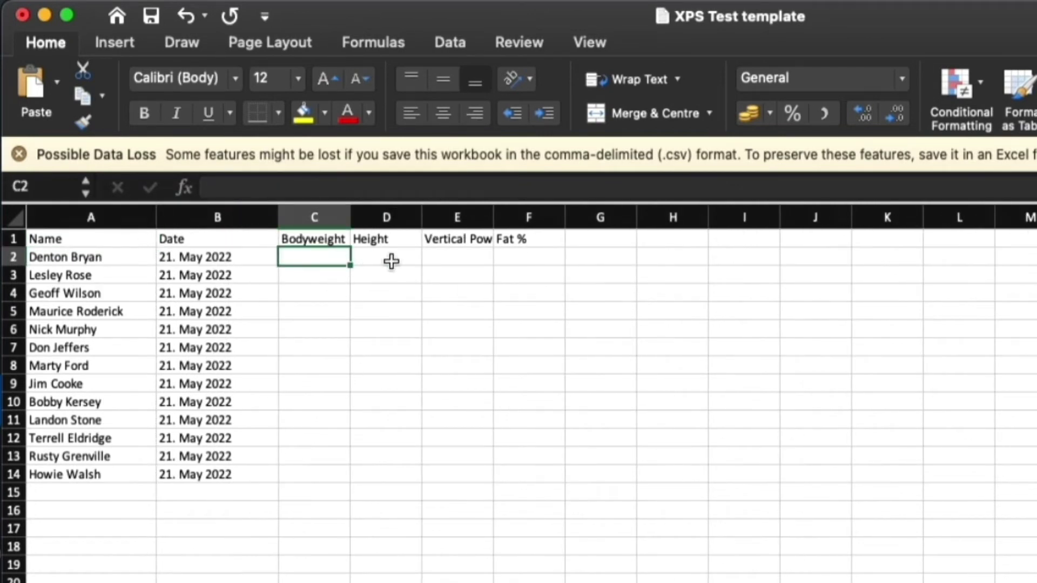
double_click(494, 218)
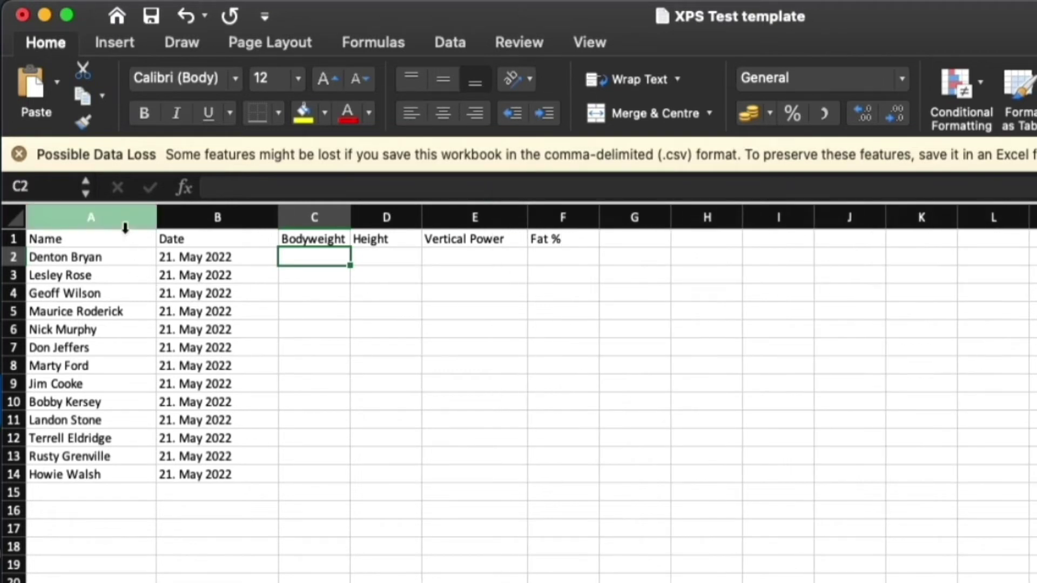
Step: Select the filled table A1:F14, then switch back to XPS Network
click(100, 240)
shift+click(573, 477)
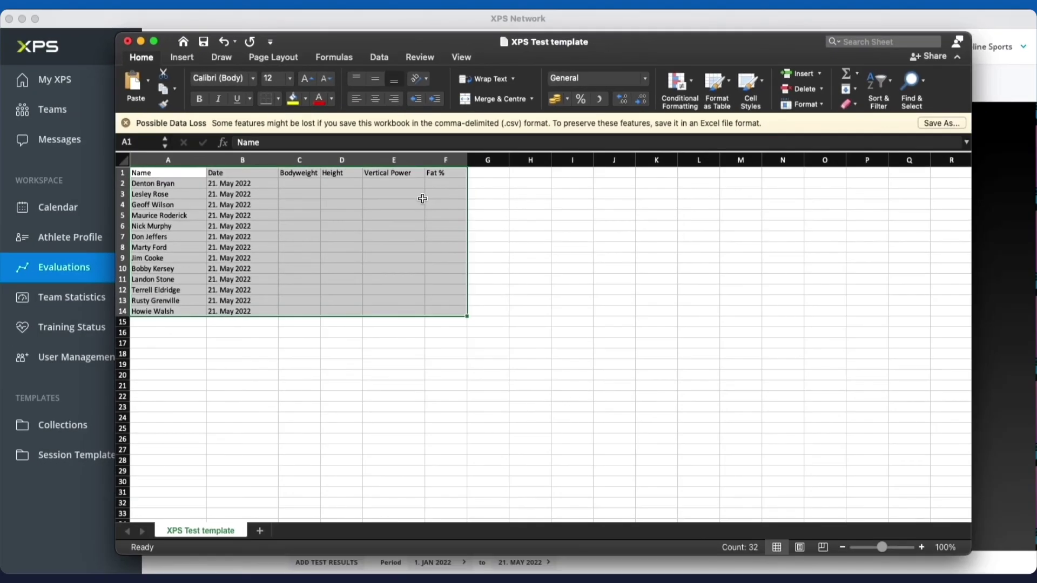
key(super+Tab)
click(347, 569)
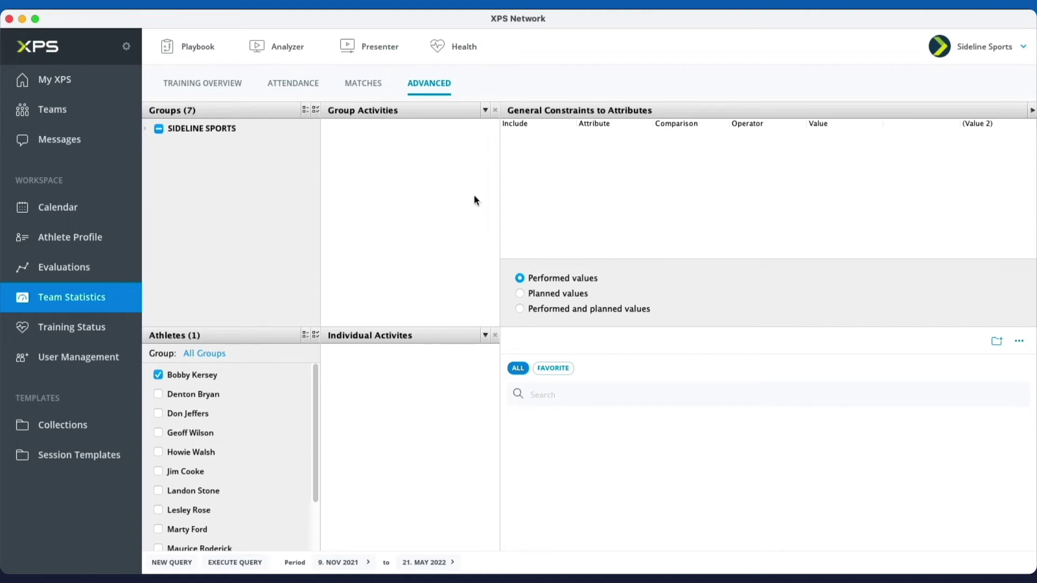
Step: Query the XPS Community Readiness tests for the athlete and execute the query
click(485, 336)
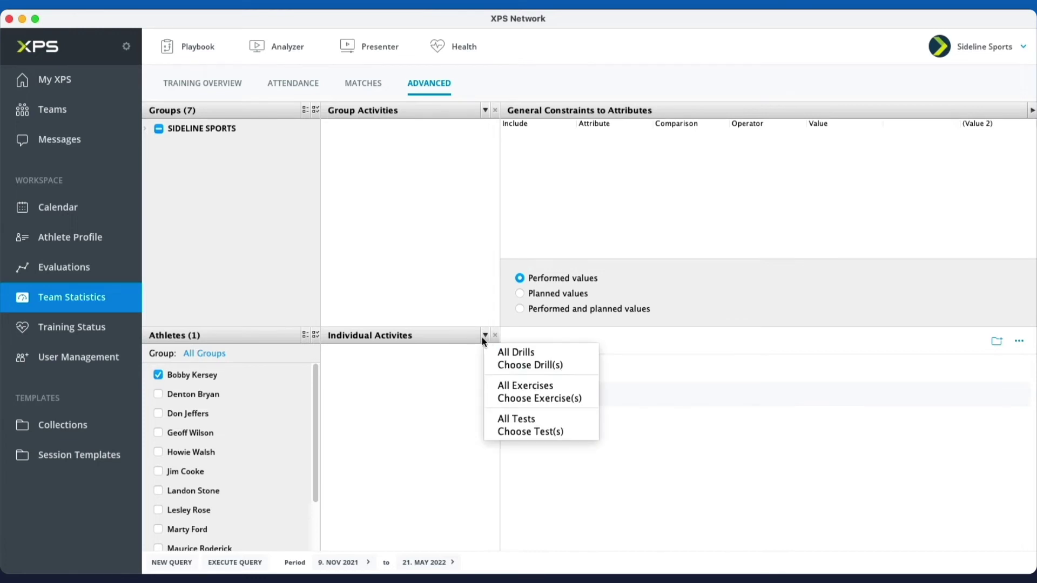
click(525, 430)
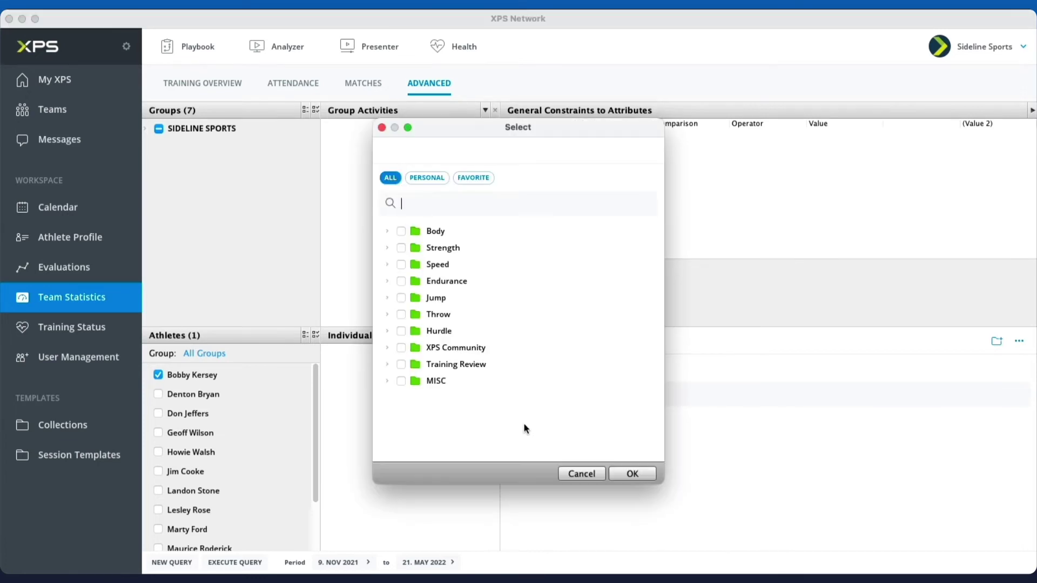
click(387, 347)
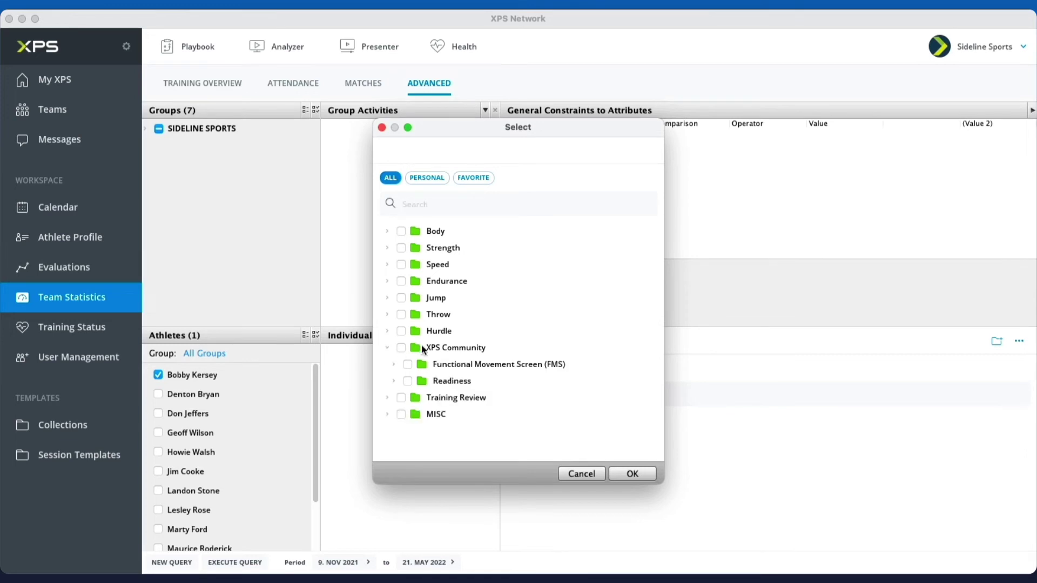
click(393, 378)
scroll(478, 394, down, 3)
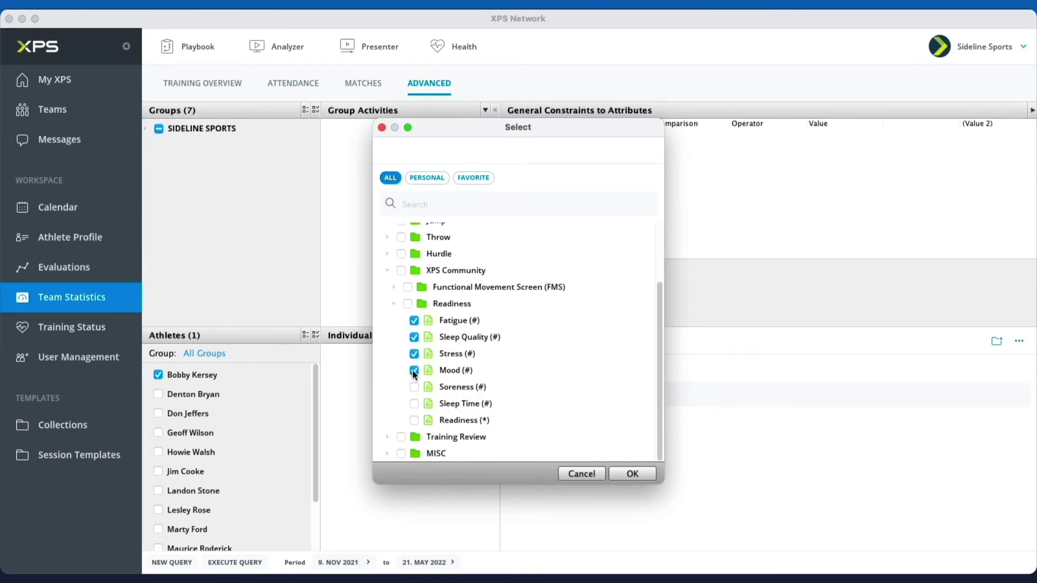
click(413, 417)
click(628, 475)
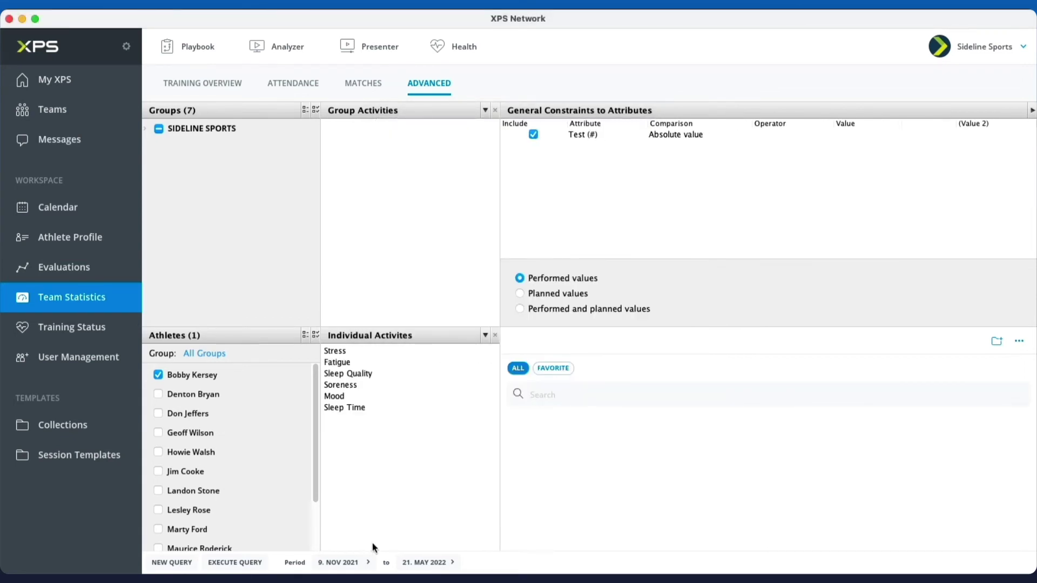
click(257, 564)
Step: Copy the six Dec 4, 2021 Form session result rows to the clipboard
click(79, 85)
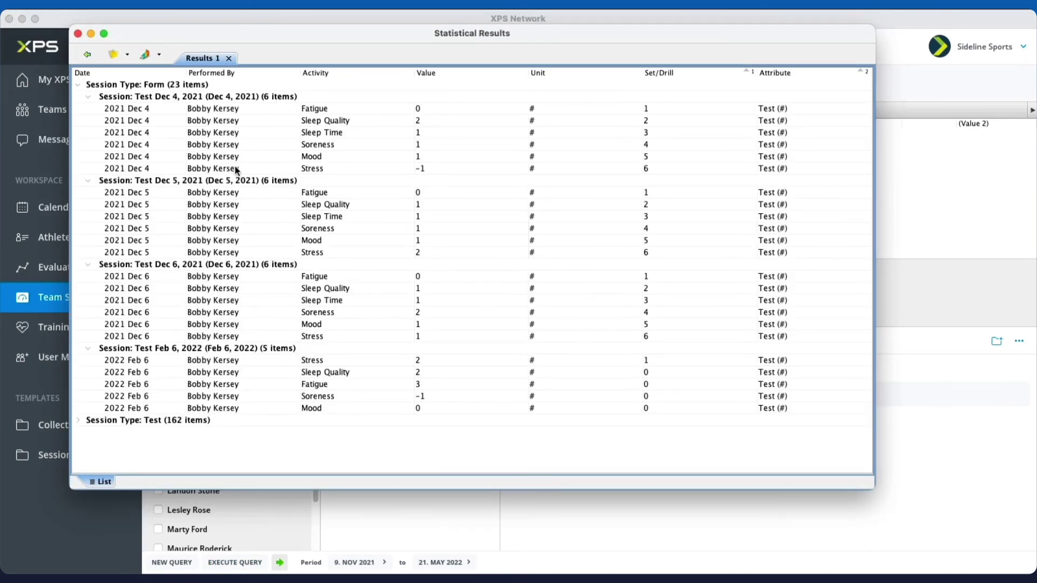
click(171, 108)
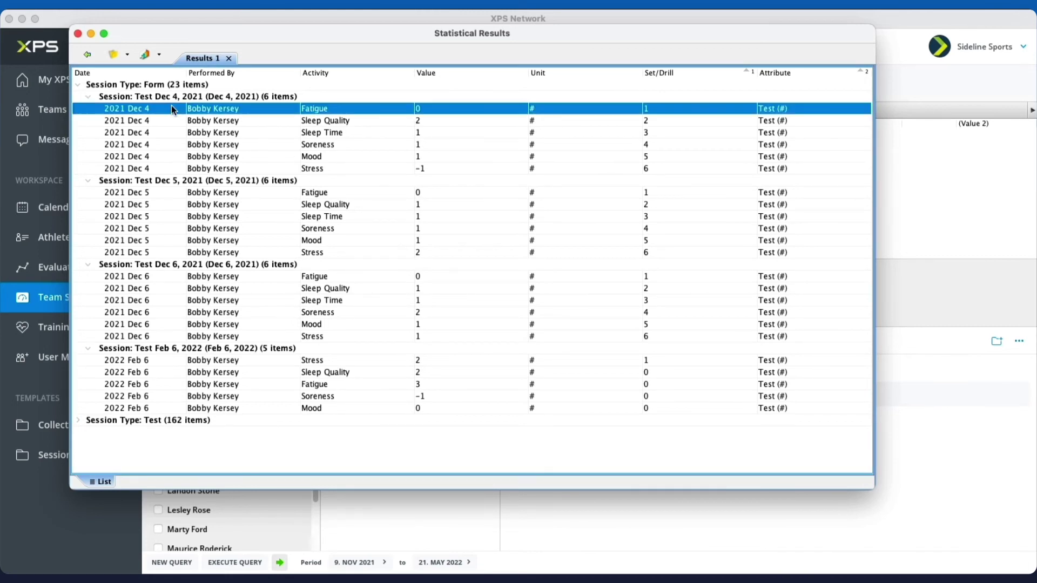
shift+click(798, 168)
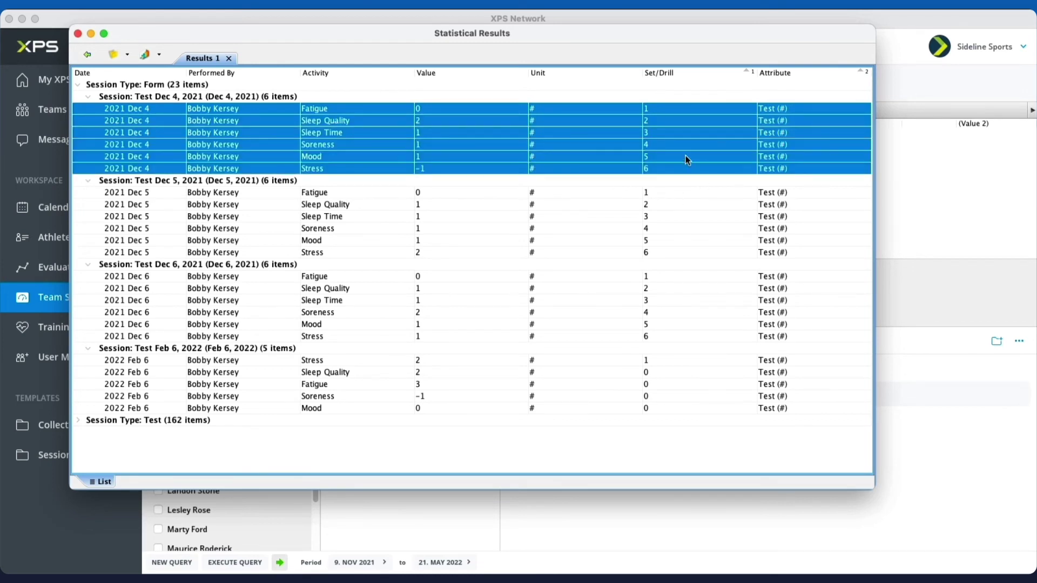
click(115, 54)
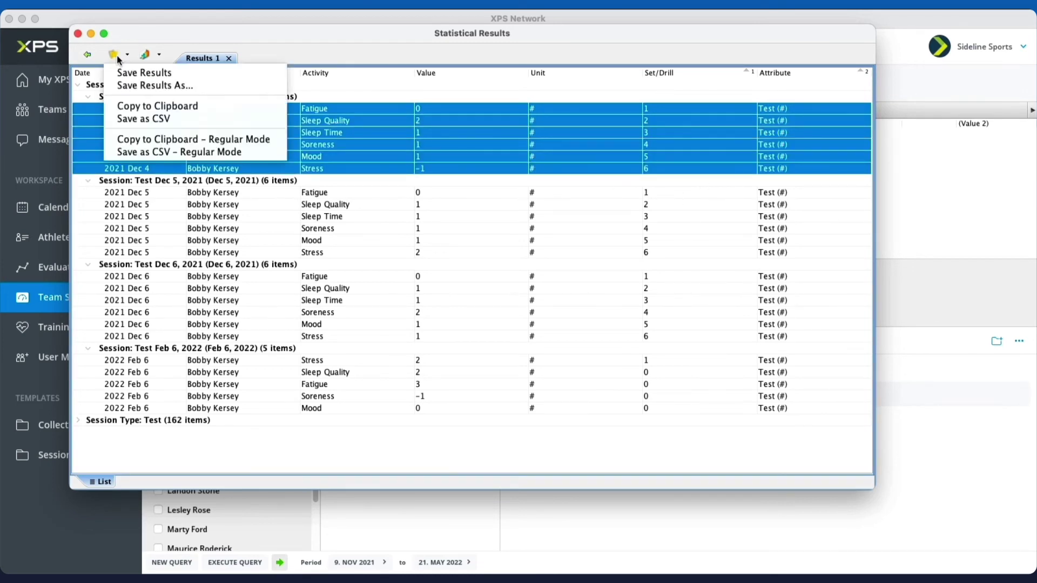
click(207, 105)
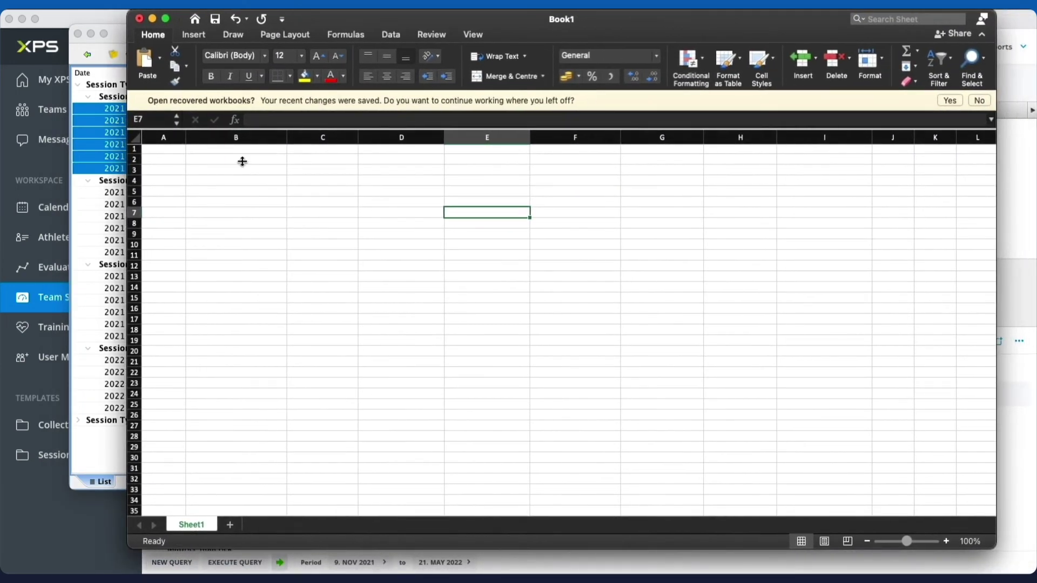
Step: Paste the copied Dec 4 readiness results into Excel at cell A1, filling A1:I7
click(168, 151)
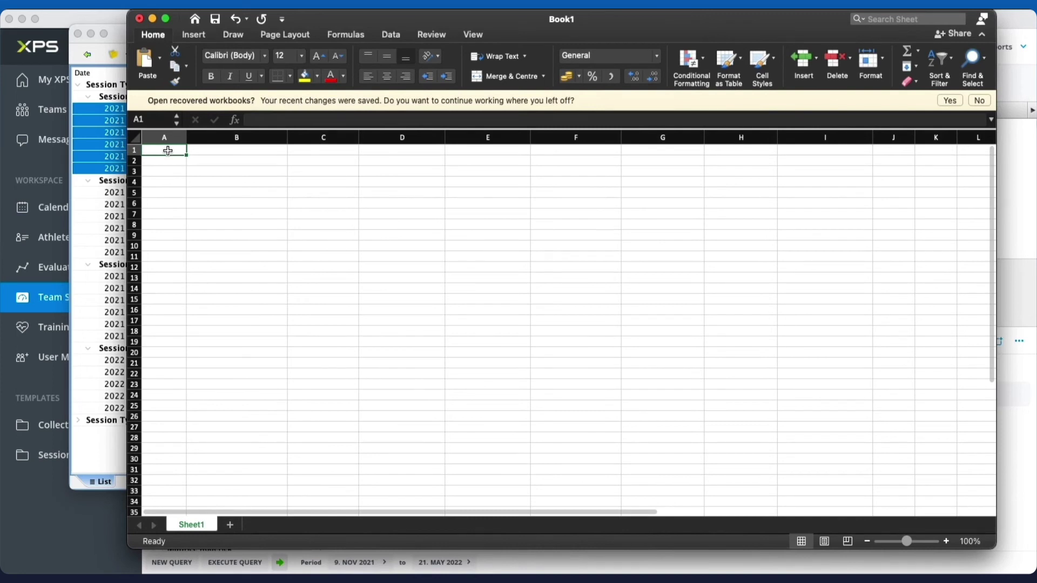
key(super+v)
click(766, 277)
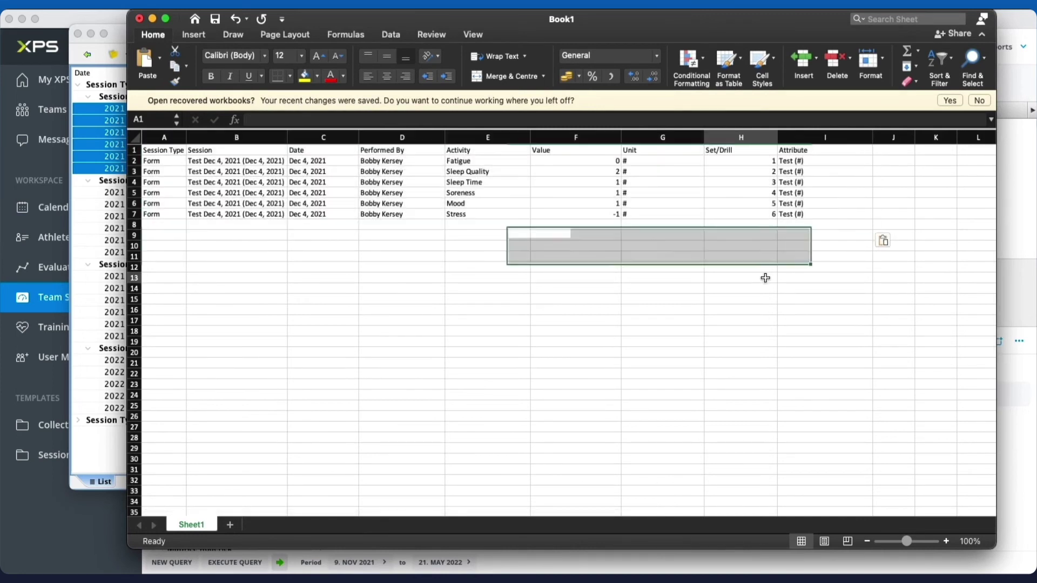
Step: In XPS, copy the selected results to the clipboard in Regular Mode with a TAB delimiter
click(117, 33)
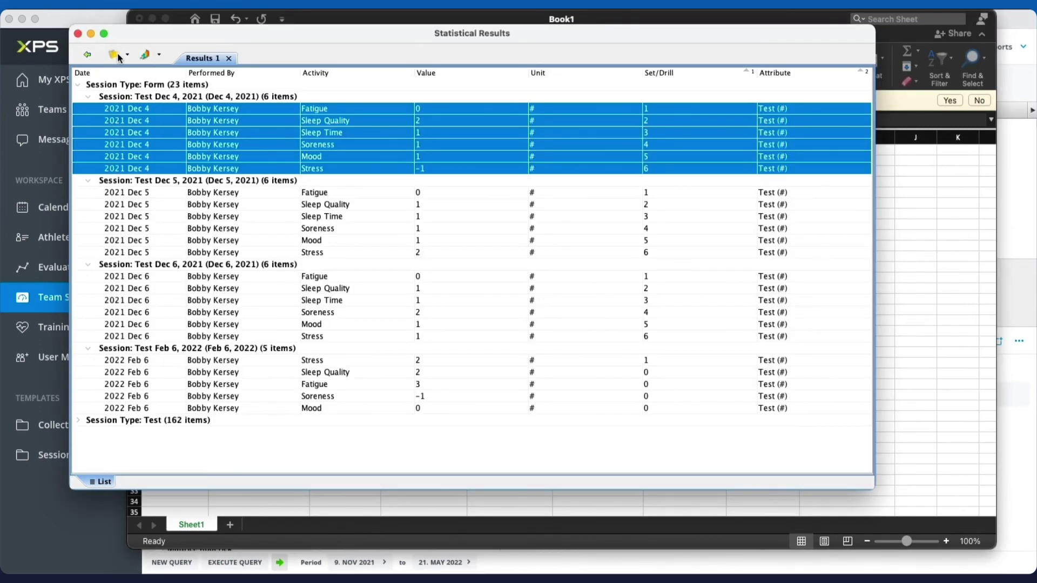
click(120, 55)
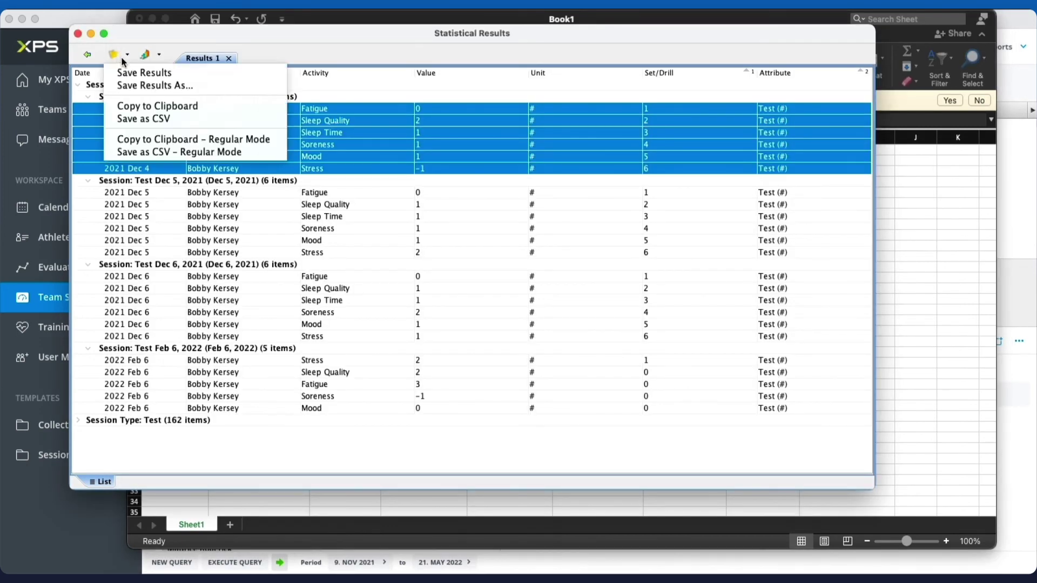
click(220, 145)
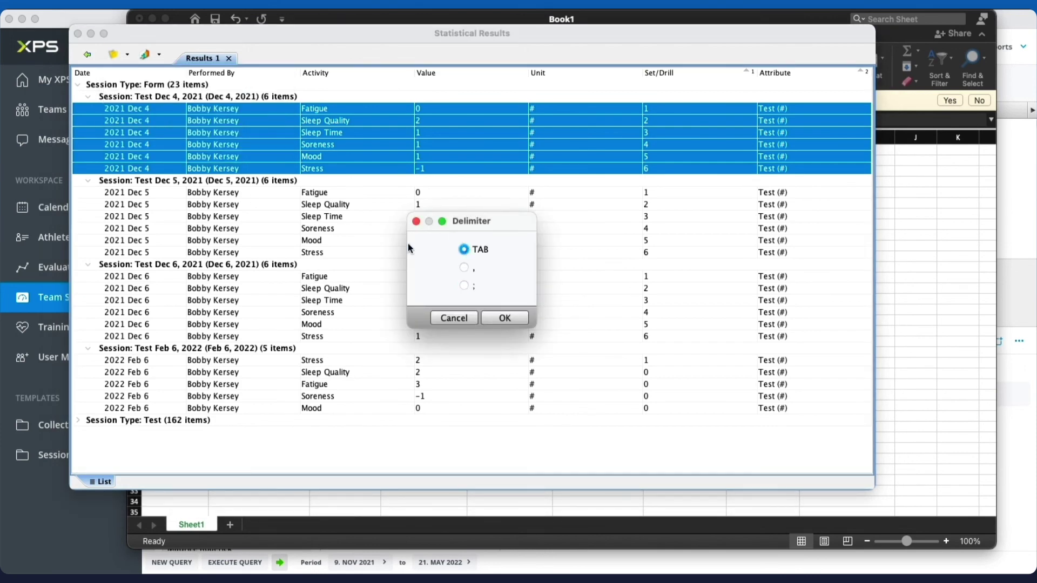
click(510, 319)
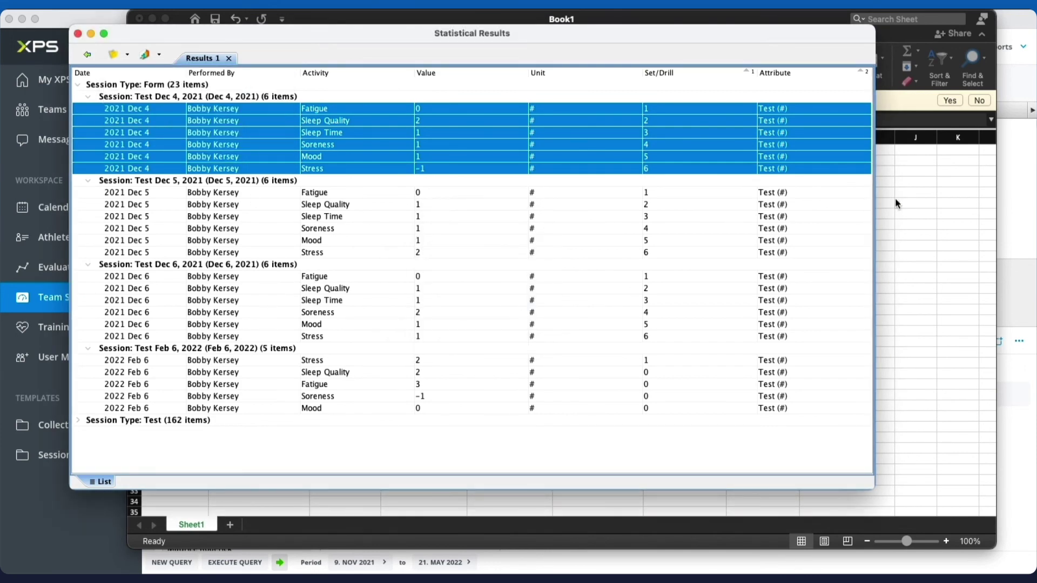
Step: Paste the regular-mode results at A9 as one wide row with headers in A9:I10
click(895, 203)
key(super+v)
click(175, 234)
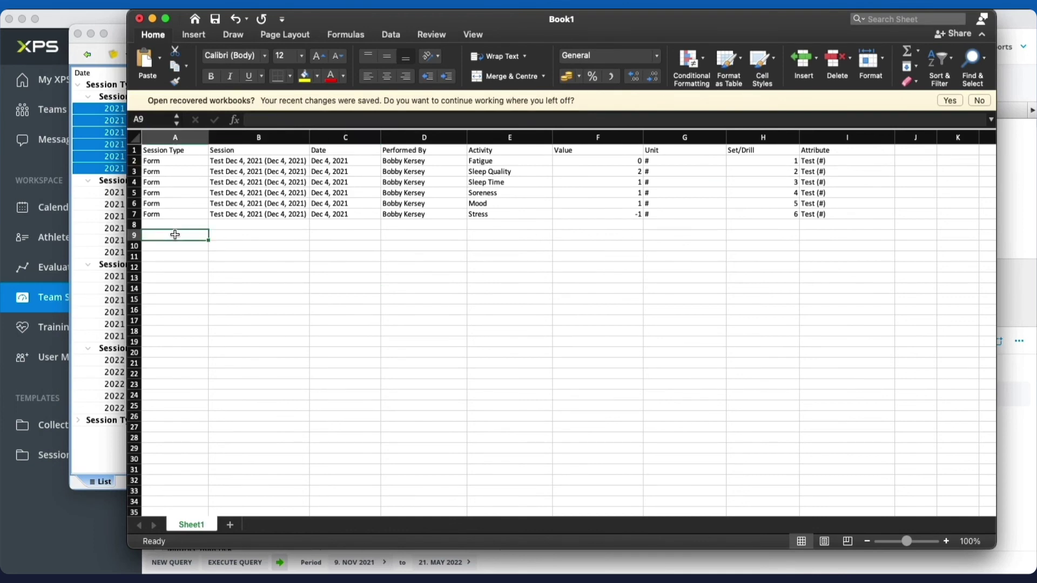
key(super+v)
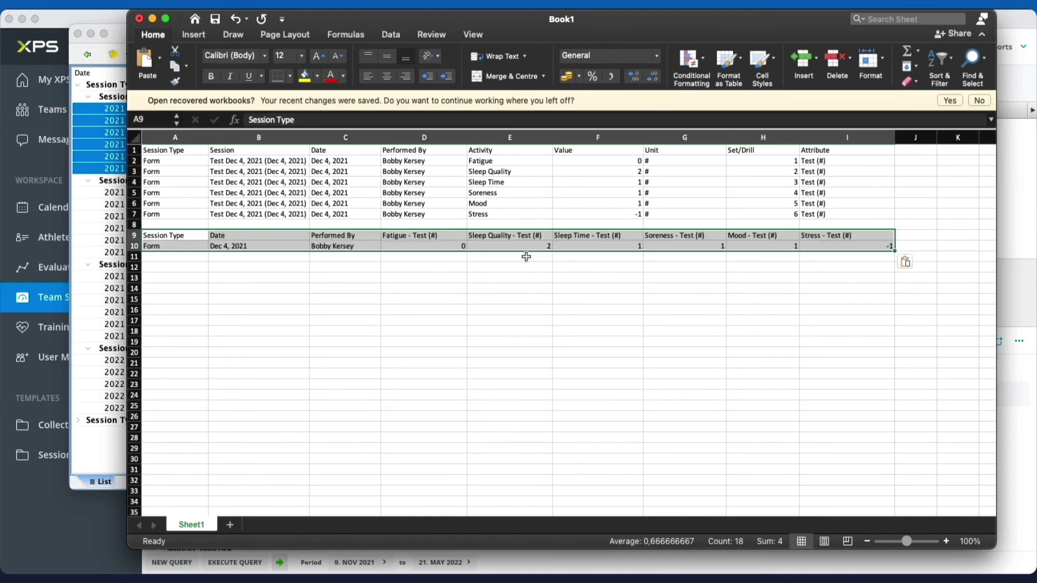
scroll(685, 258, down, 1)
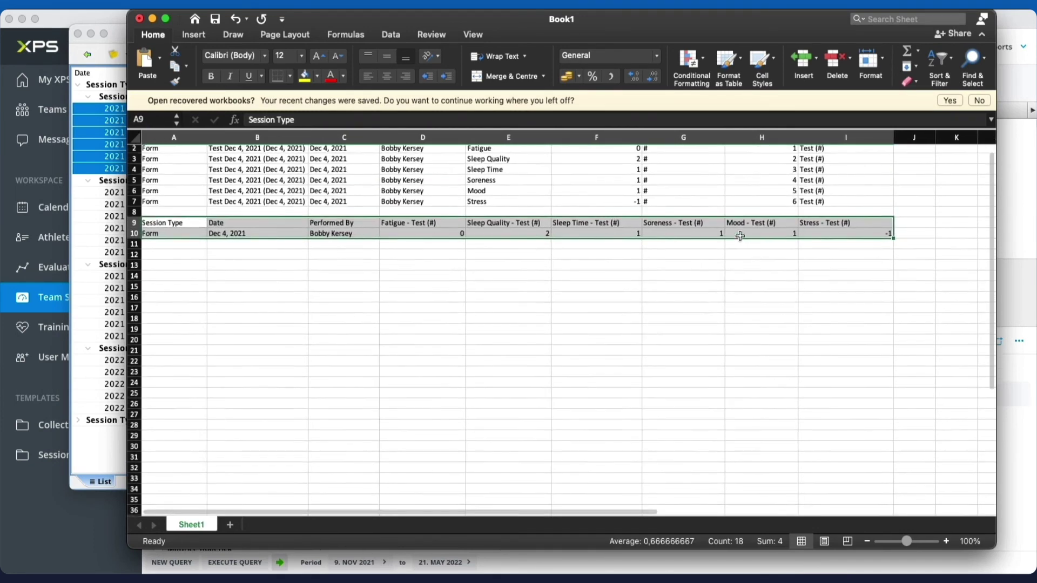
scroll(727, 239, up, 1)
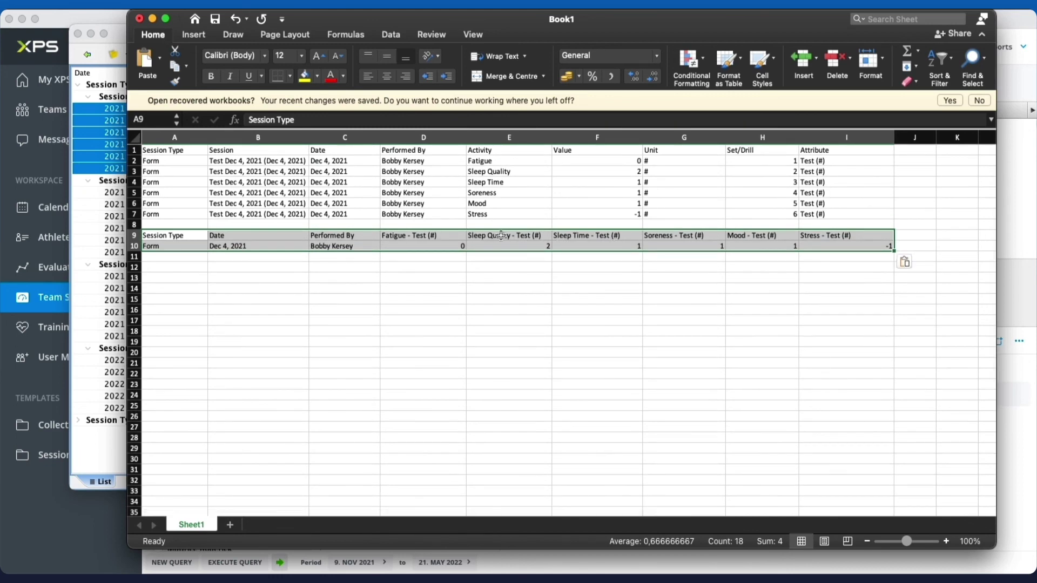